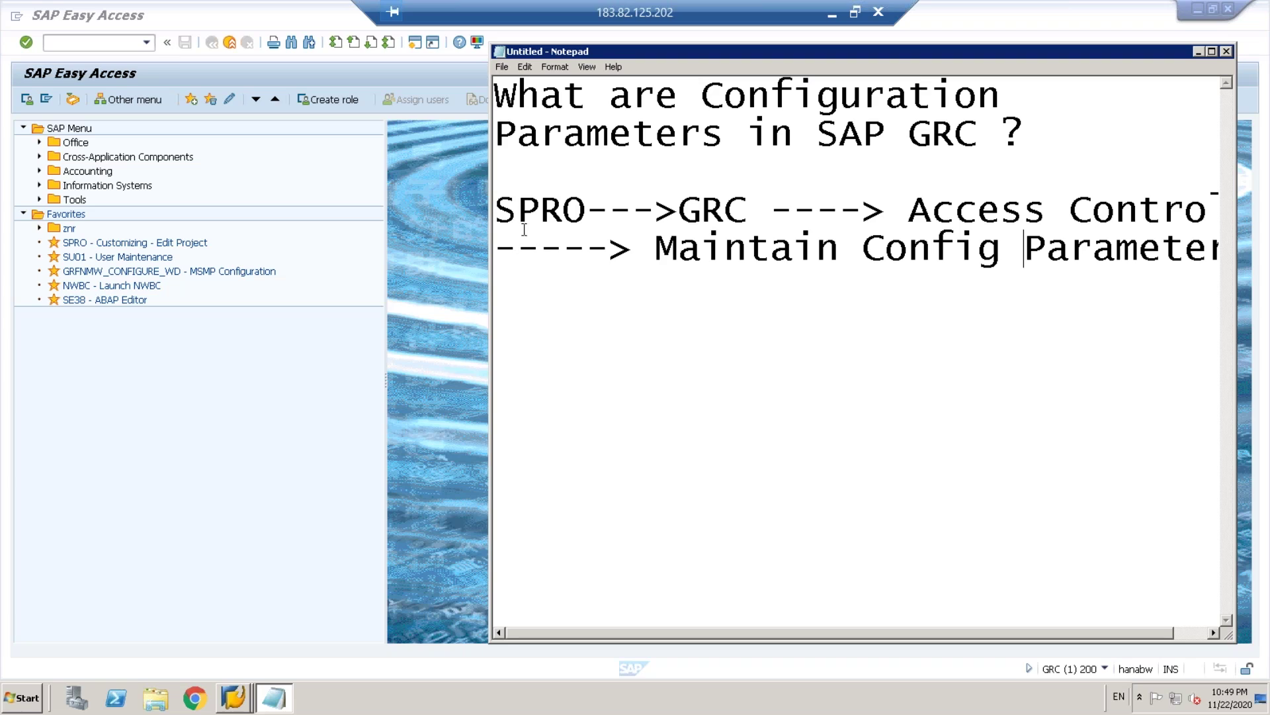
Highlight the start of the SPRO path in the notes, then clear the highlight
{"action": "left_click", "coordinate": [504, 211]}
{"action": "left_click_drag", "start_coordinate": [506, 210], "coordinate": [721, 225]}
{"action": "left_click", "coordinate": [719, 273]}
Run SPRO and execute Access Control's Maintain Configuration Settings, confirming display of the locked data
{"action": "left_click", "coordinate": [69, 45]}
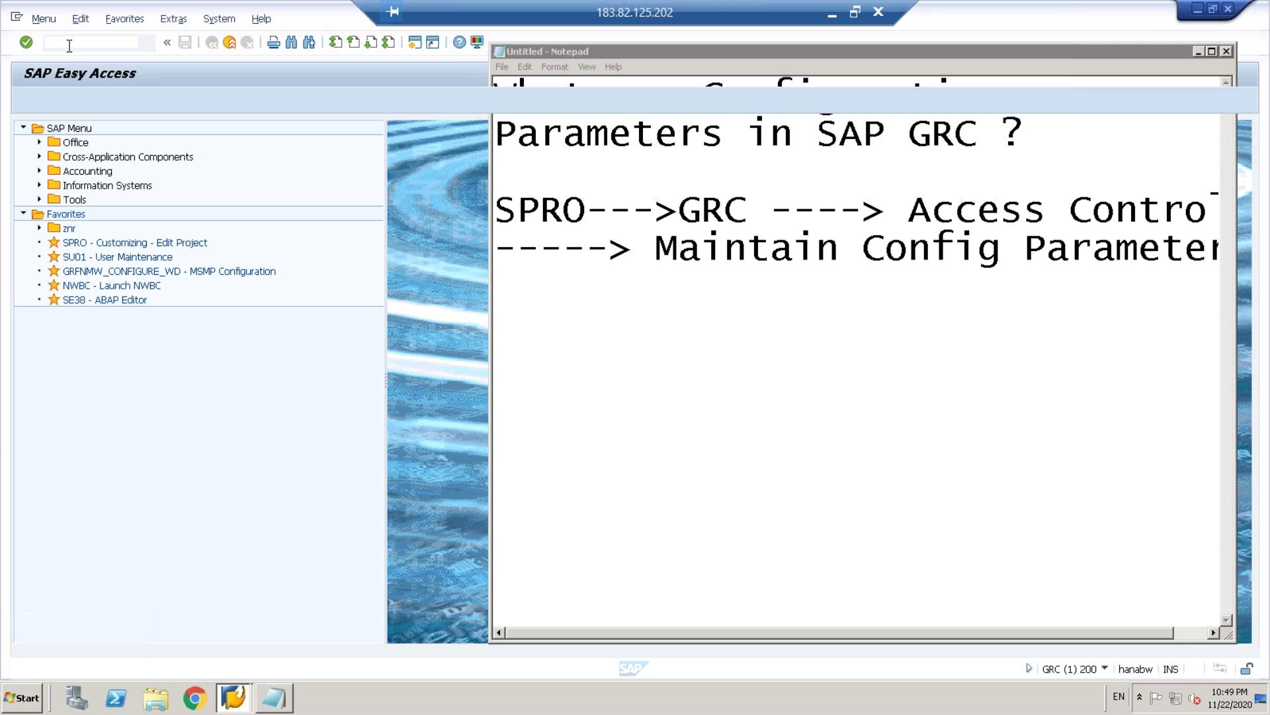
{"action": "type", "text": "SPRO"}
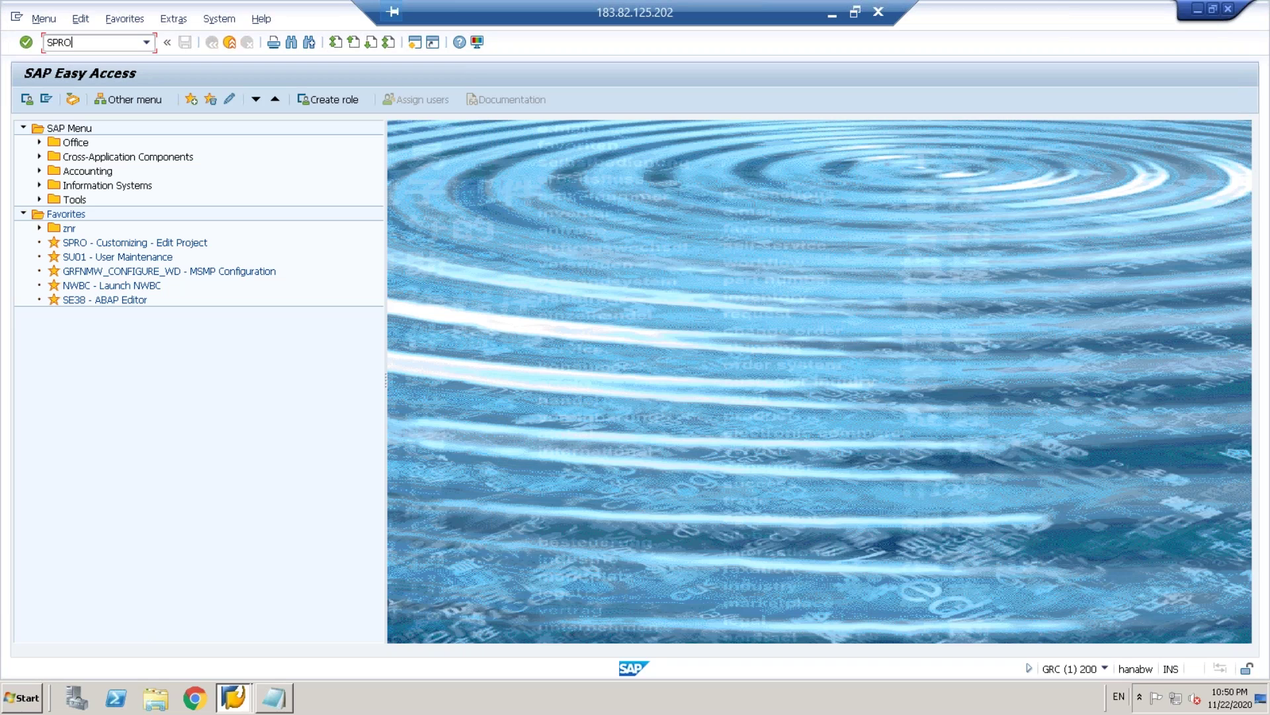
{"action": "key", "text": "Return"}
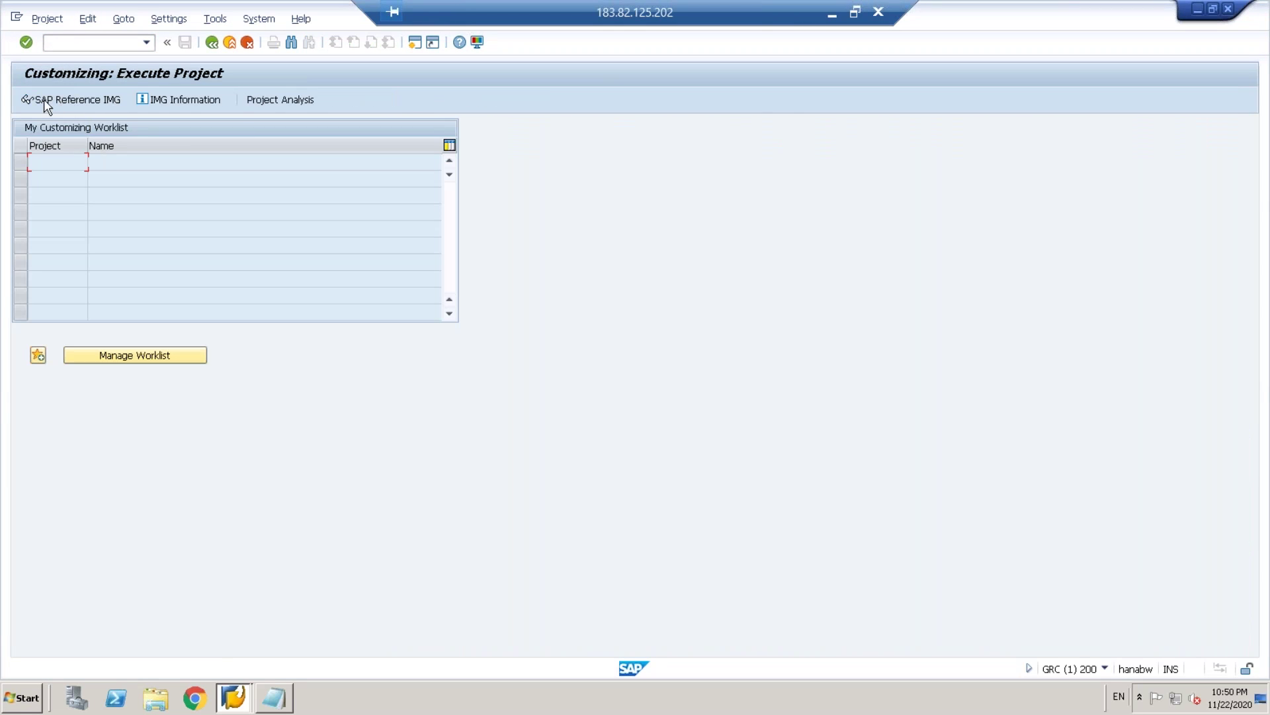
{"action": "left_click", "coordinate": [46, 101]}
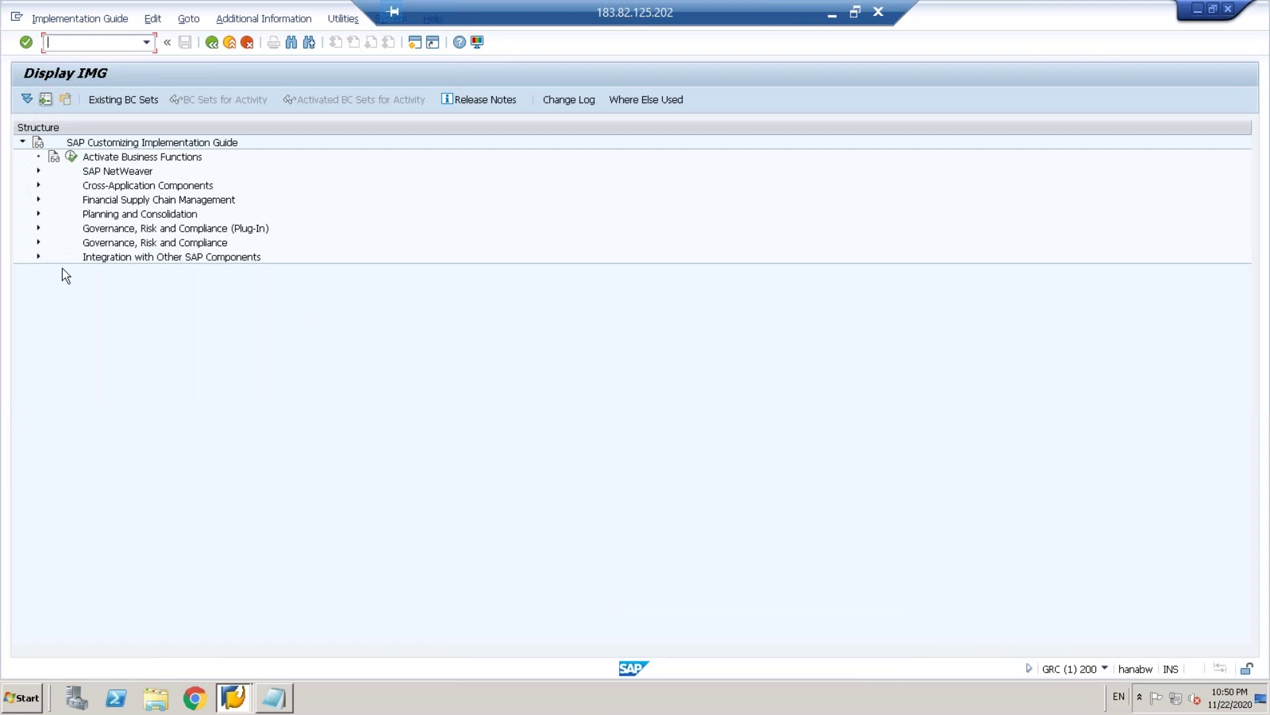
{"action": "left_click", "coordinate": [39, 243]}
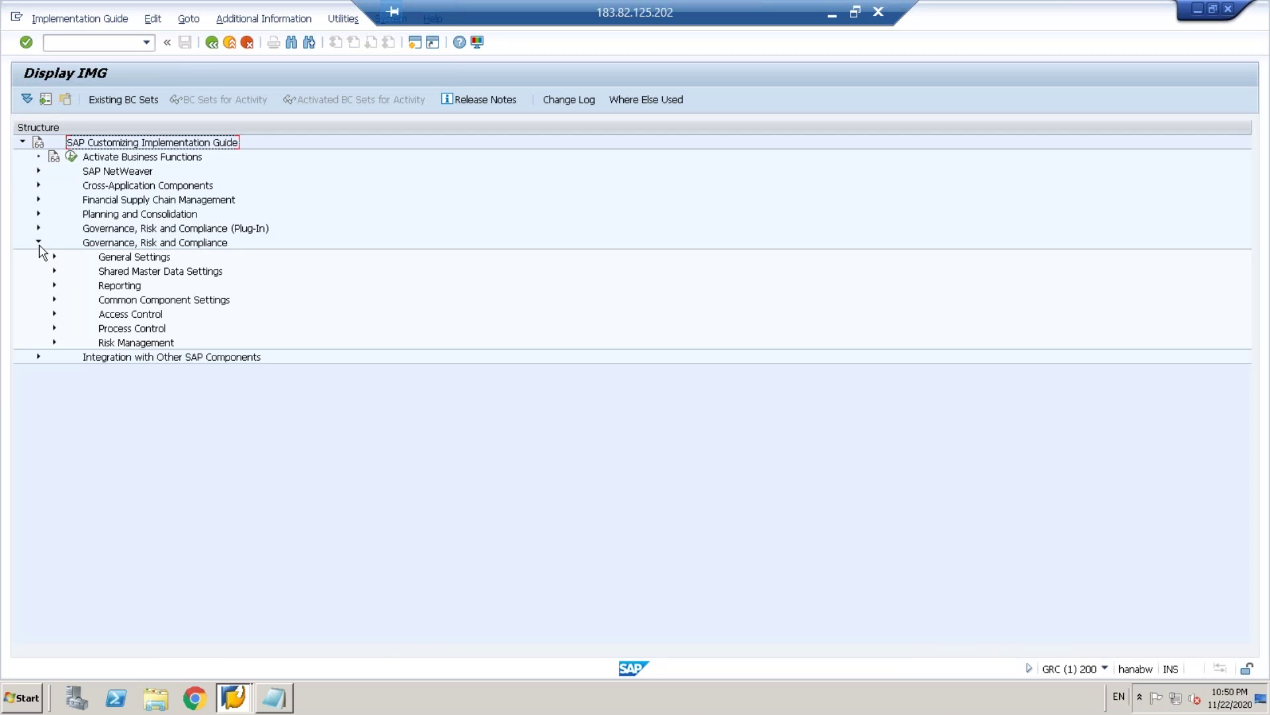
{"action": "left_click", "coordinate": [55, 314]}
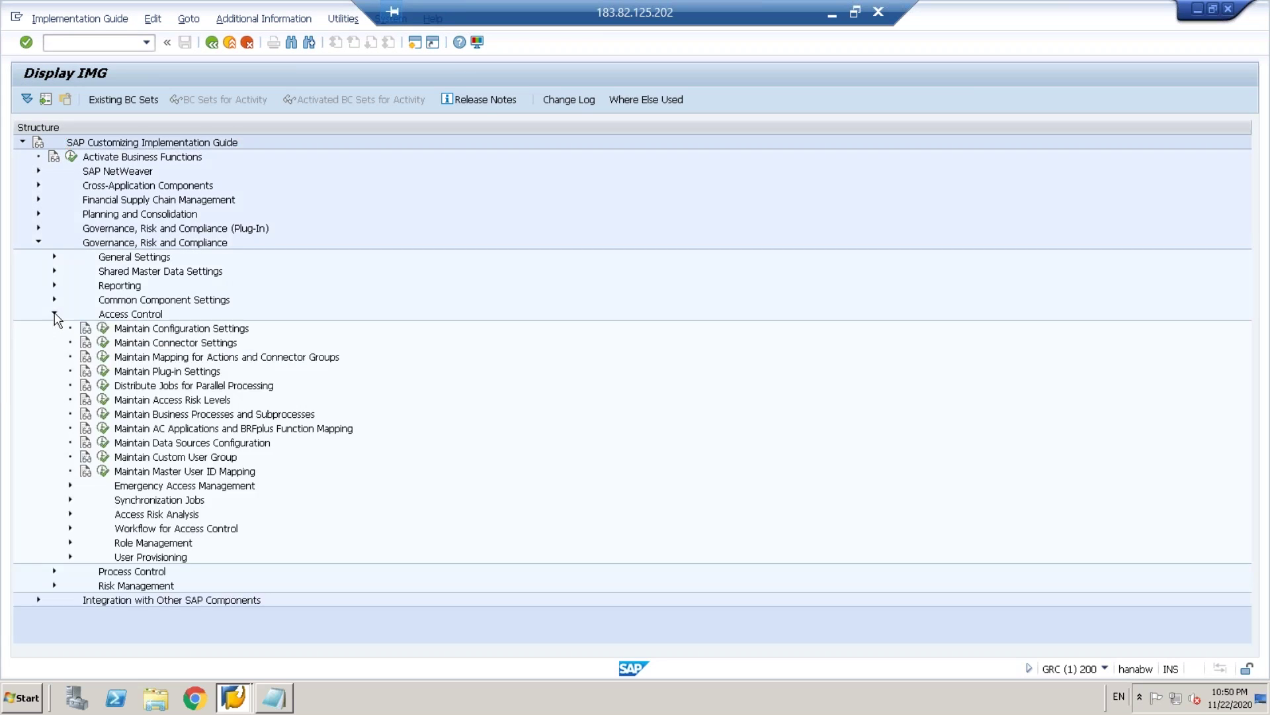
{"action": "left_click", "coordinate": [160, 329]}
{"action": "left_click", "coordinate": [103, 329]}
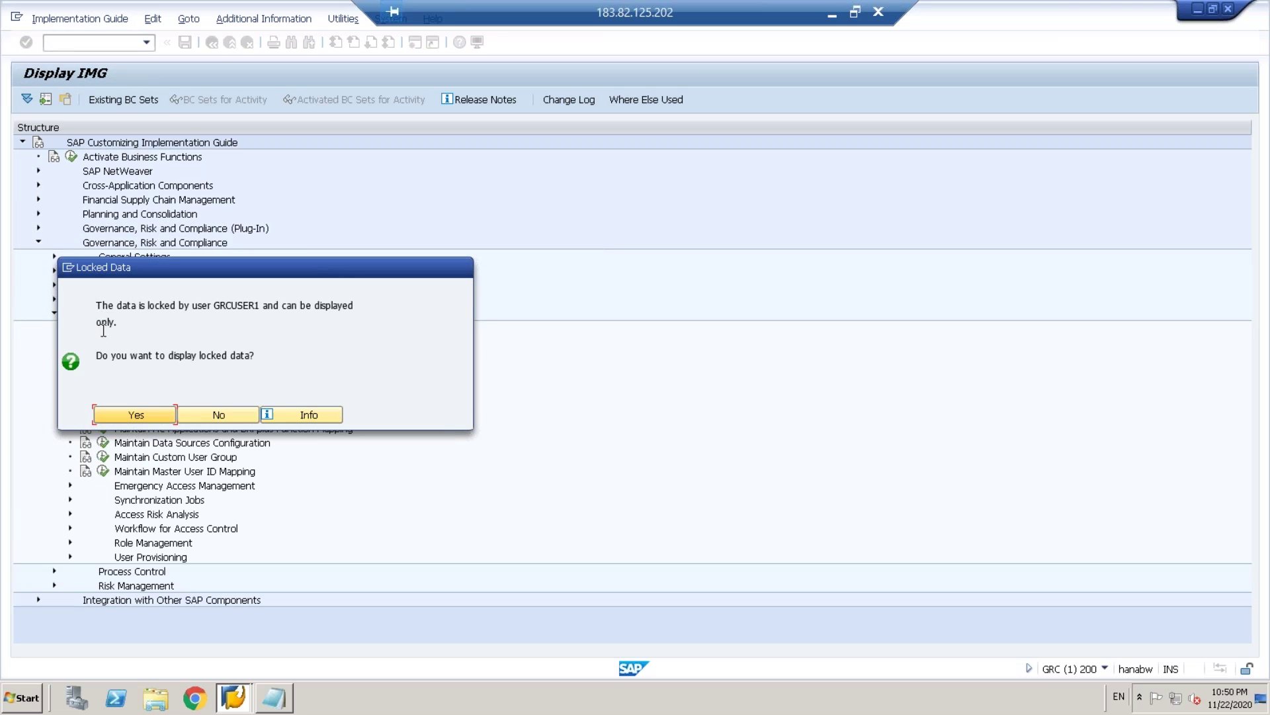
{"action": "left_click", "coordinate": [135, 417]}
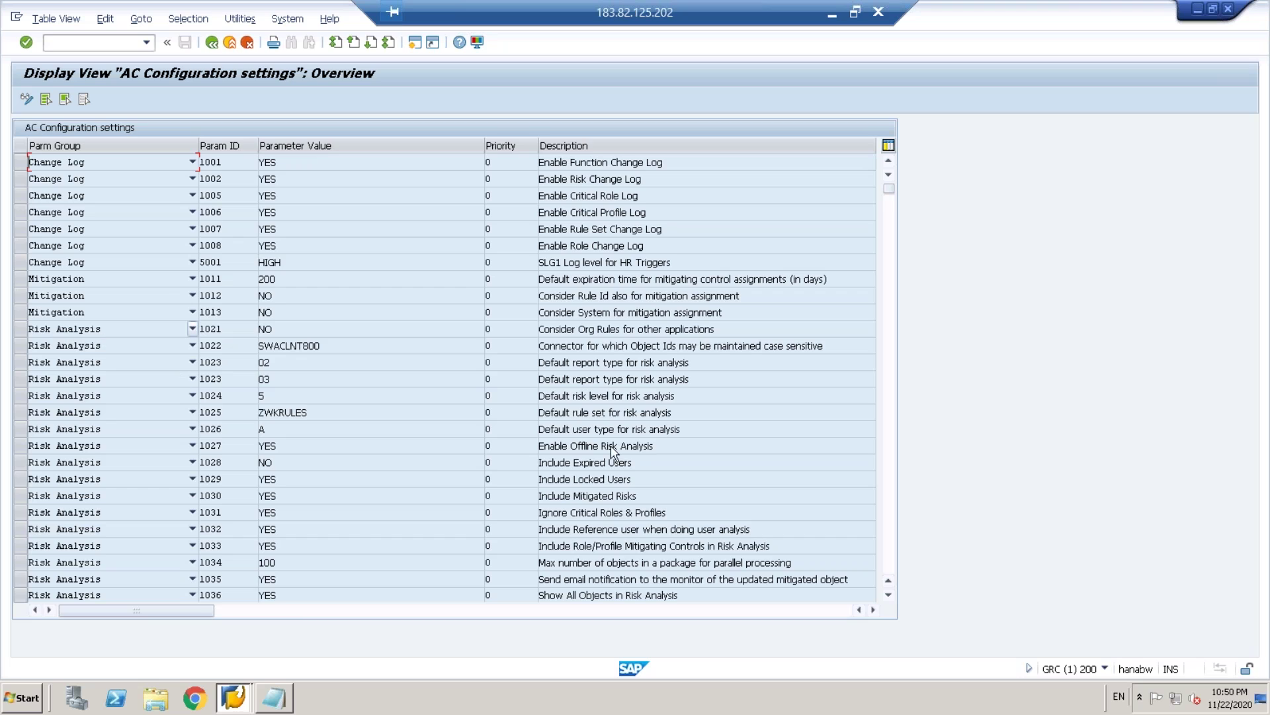
{"action": "scroll", "coordinate": [443, 377], "scroll_direction": "down", "scroll_amount": 9}
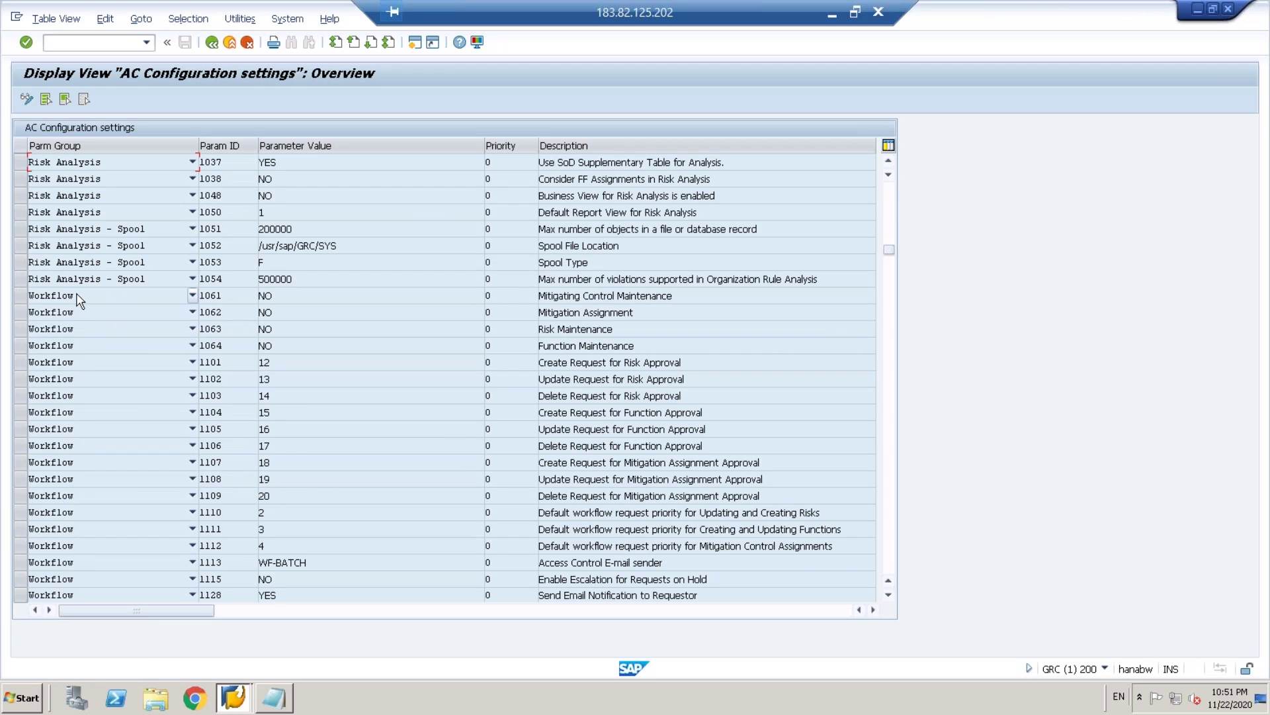
{"action": "left_click", "coordinate": [890, 283]}
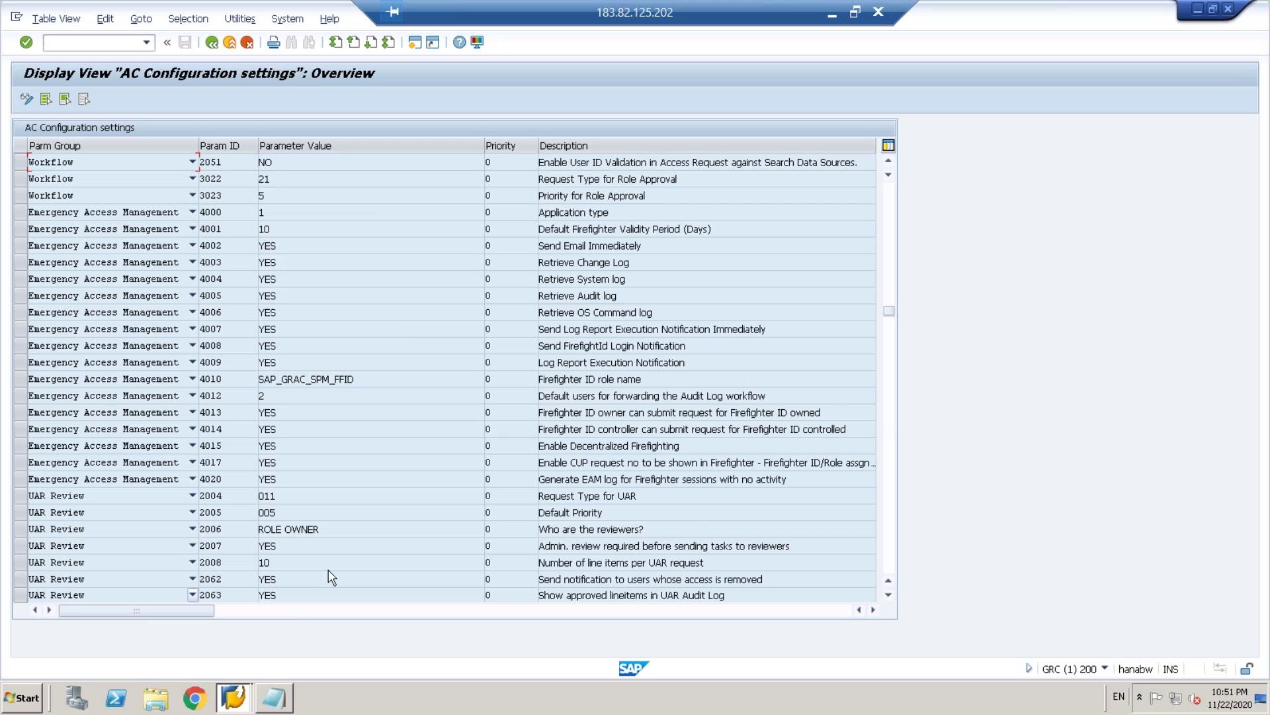
{"action": "left_click", "coordinate": [892, 344]}
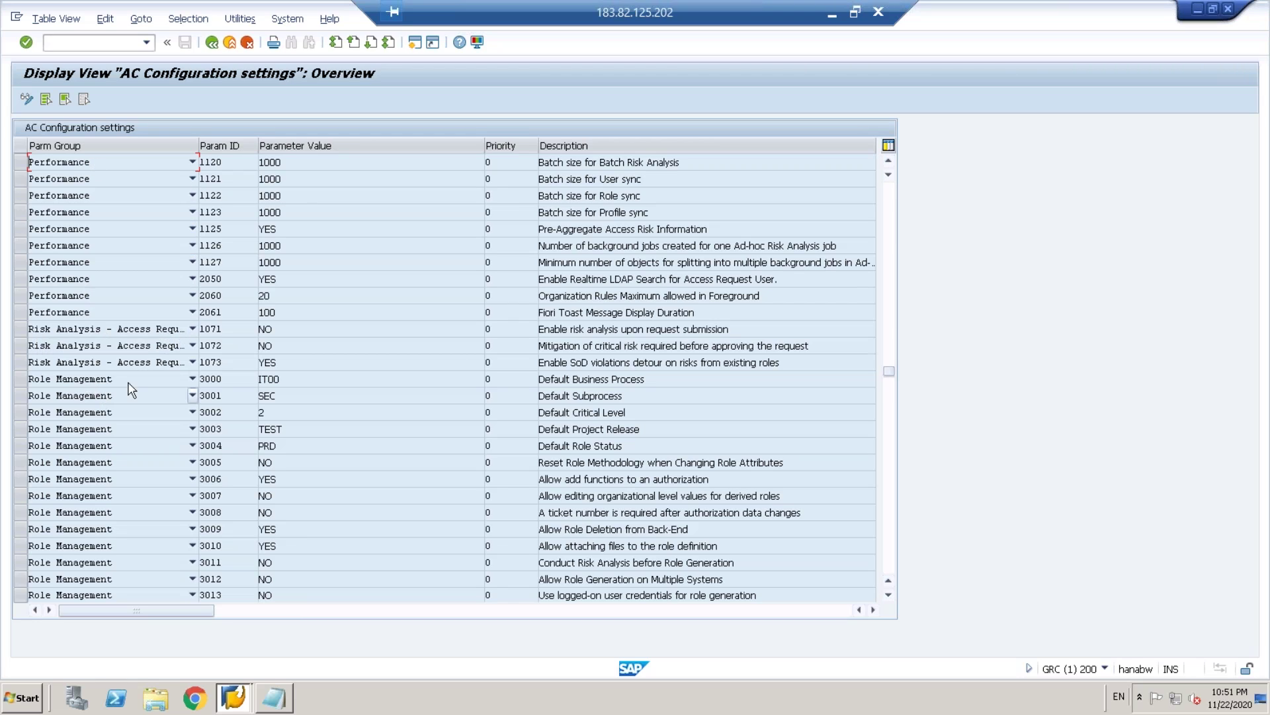
{"action": "left_click", "coordinate": [192, 162]}
{"action": "left_click_drag", "start_coordinate": [193, 247], "coordinate": [194, 198]}
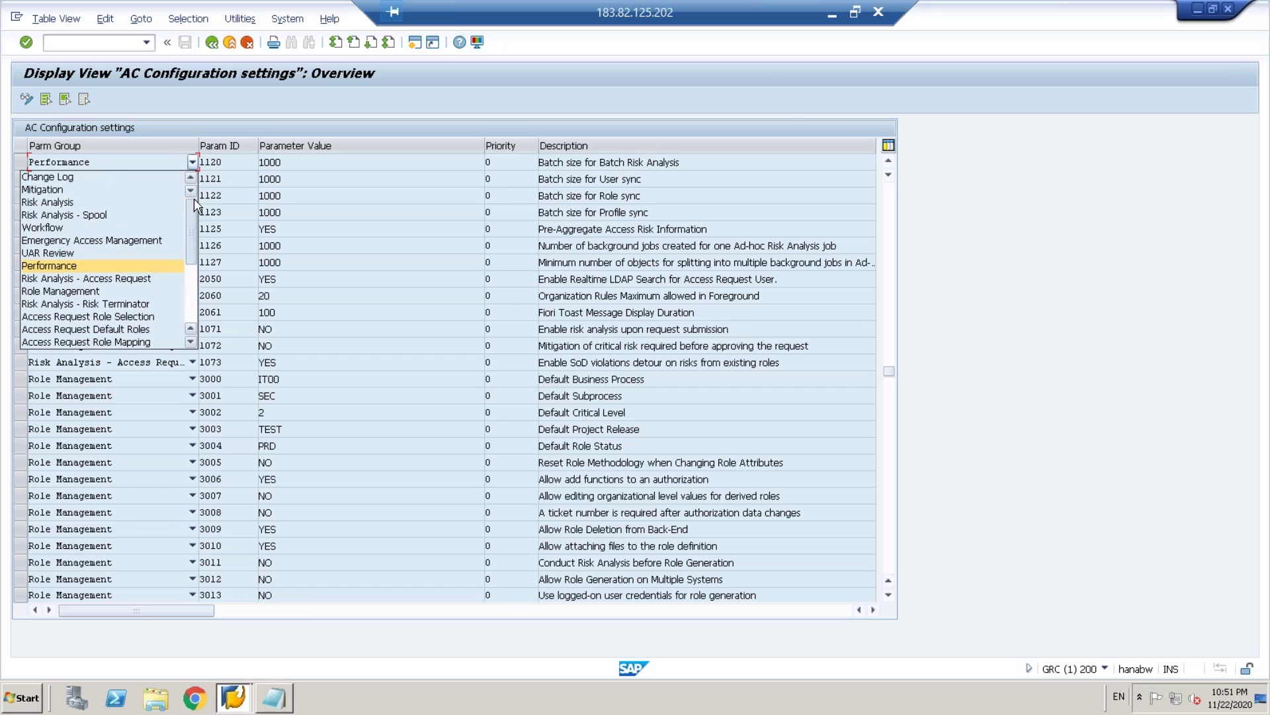
{"action": "left_click", "coordinate": [66, 203]}
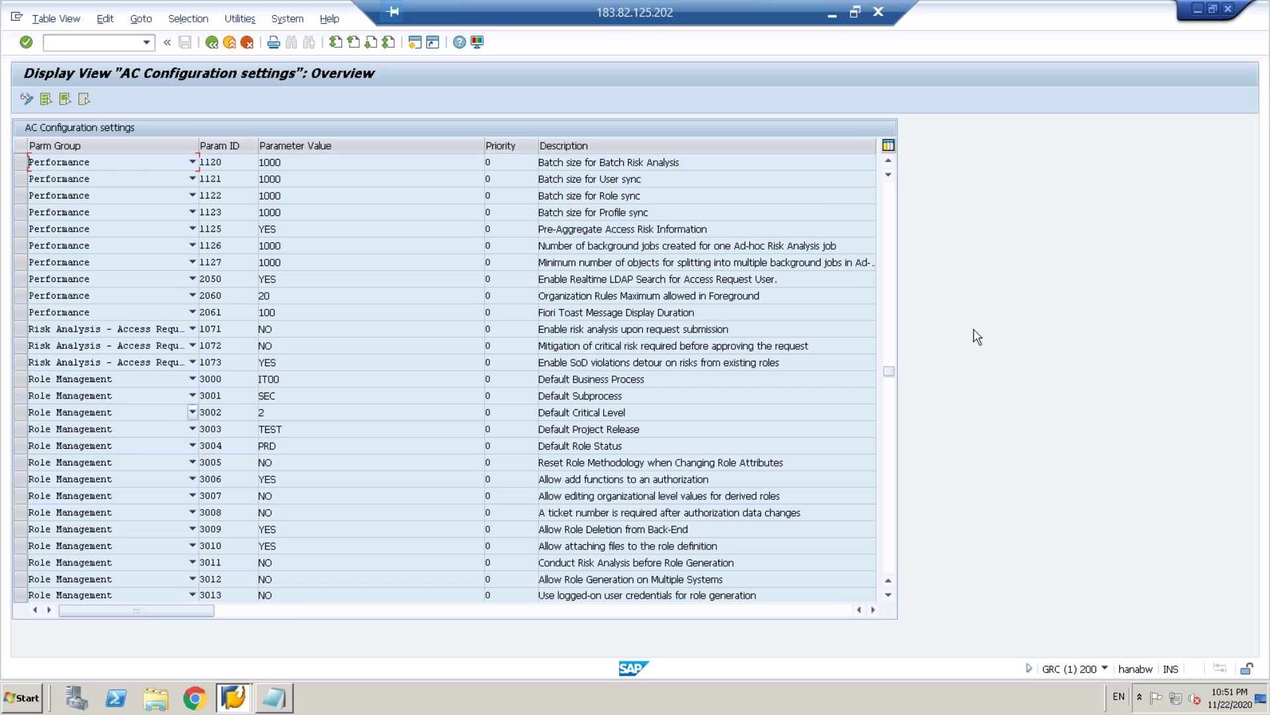
{"action": "scroll", "coordinate": [893, 211], "scroll_direction": "up", "scroll_amount": 3}
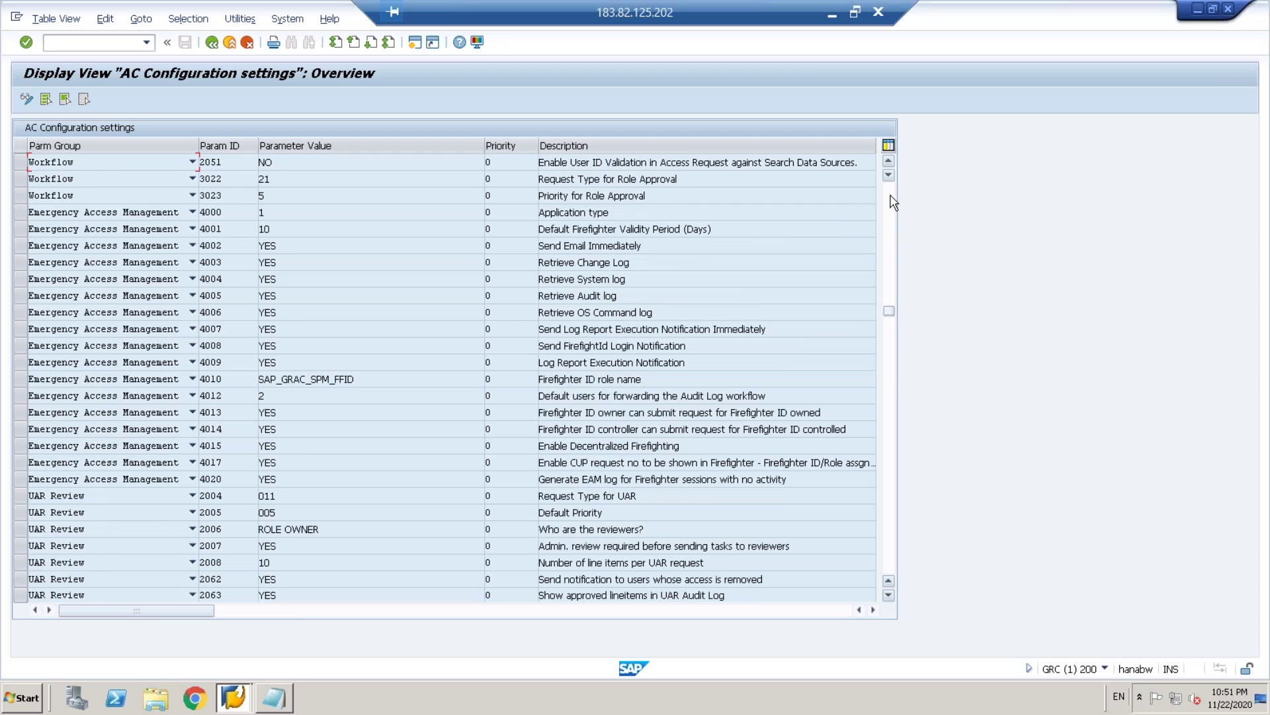
{"action": "scroll", "coordinate": [891, 199], "scroll_direction": "up", "scroll_amount": 10}
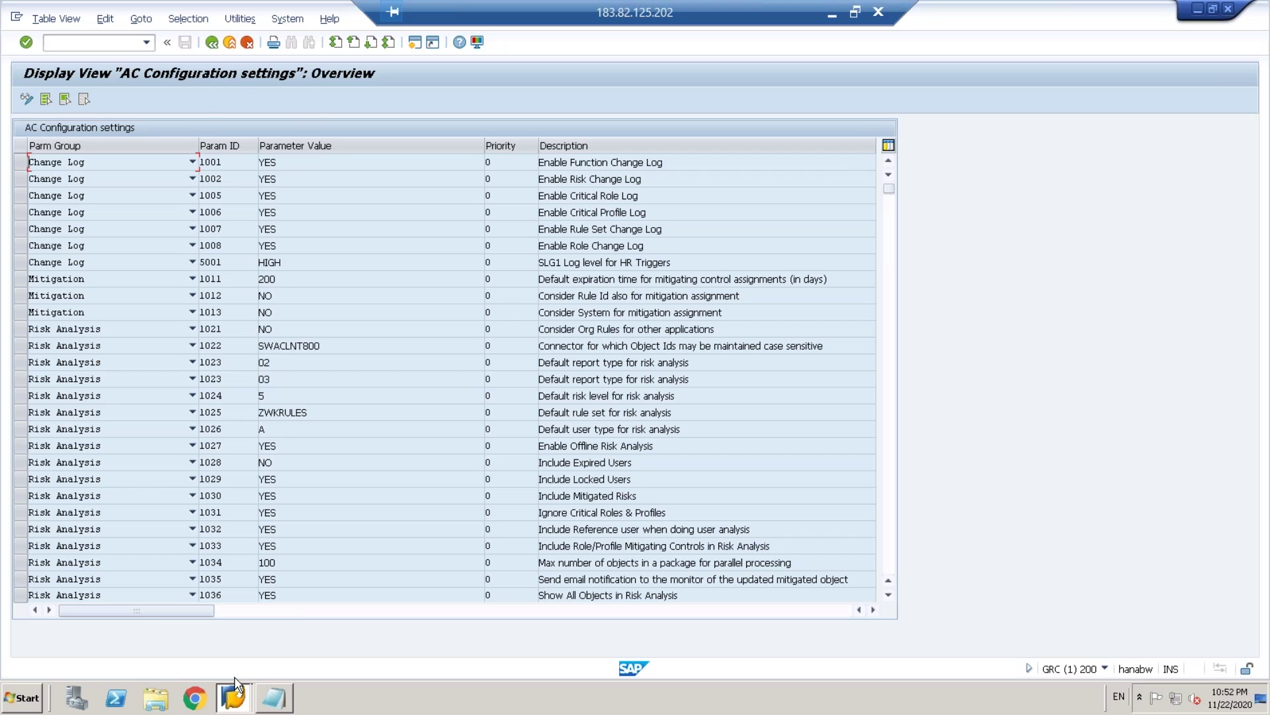
Search Chrome for 'GRC AC config Parameters', which returns a No internet error page
{"action": "left_click", "coordinate": [195, 697]}
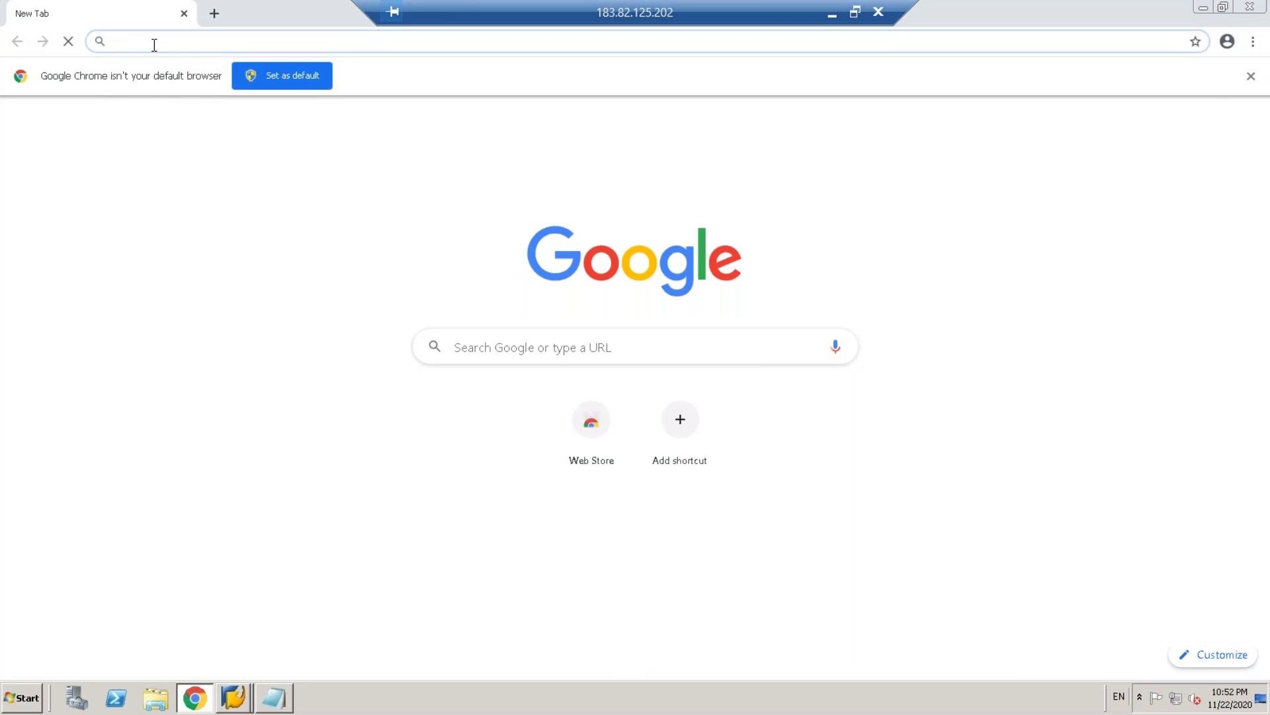
{"action": "type", "text": "GRC AC con"}
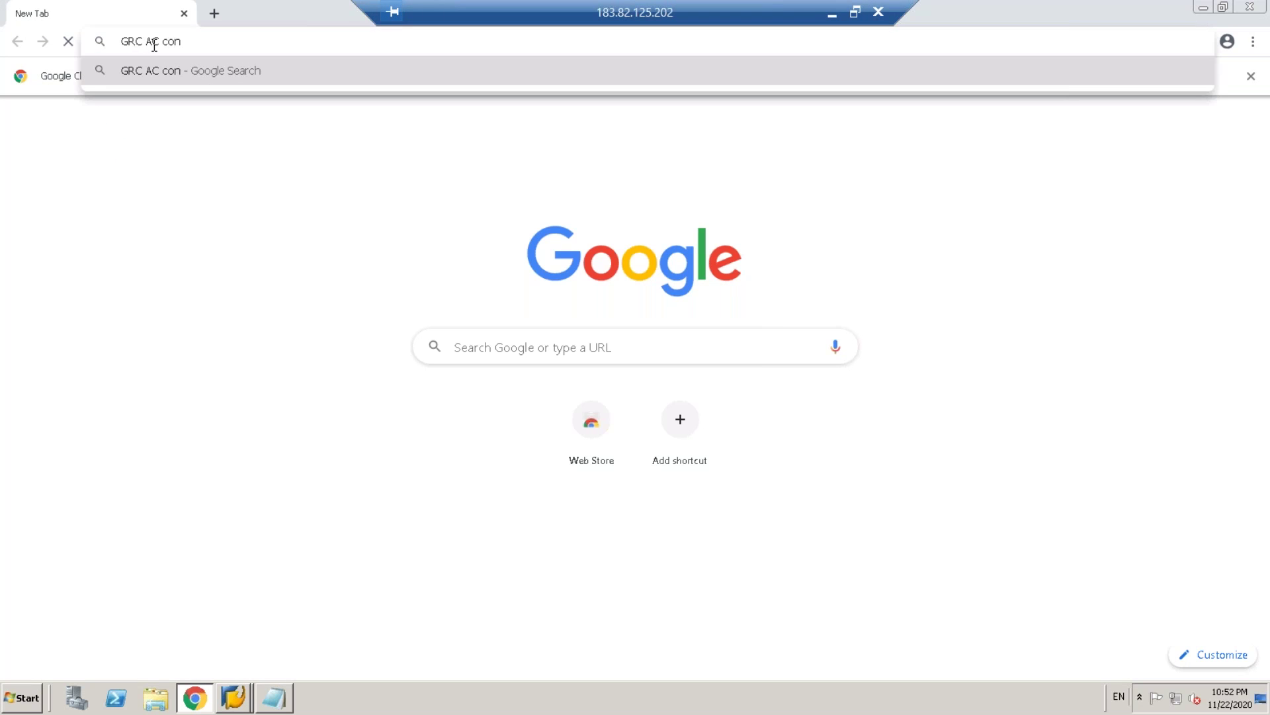
{"action": "type", "text": "fig Parameters"}
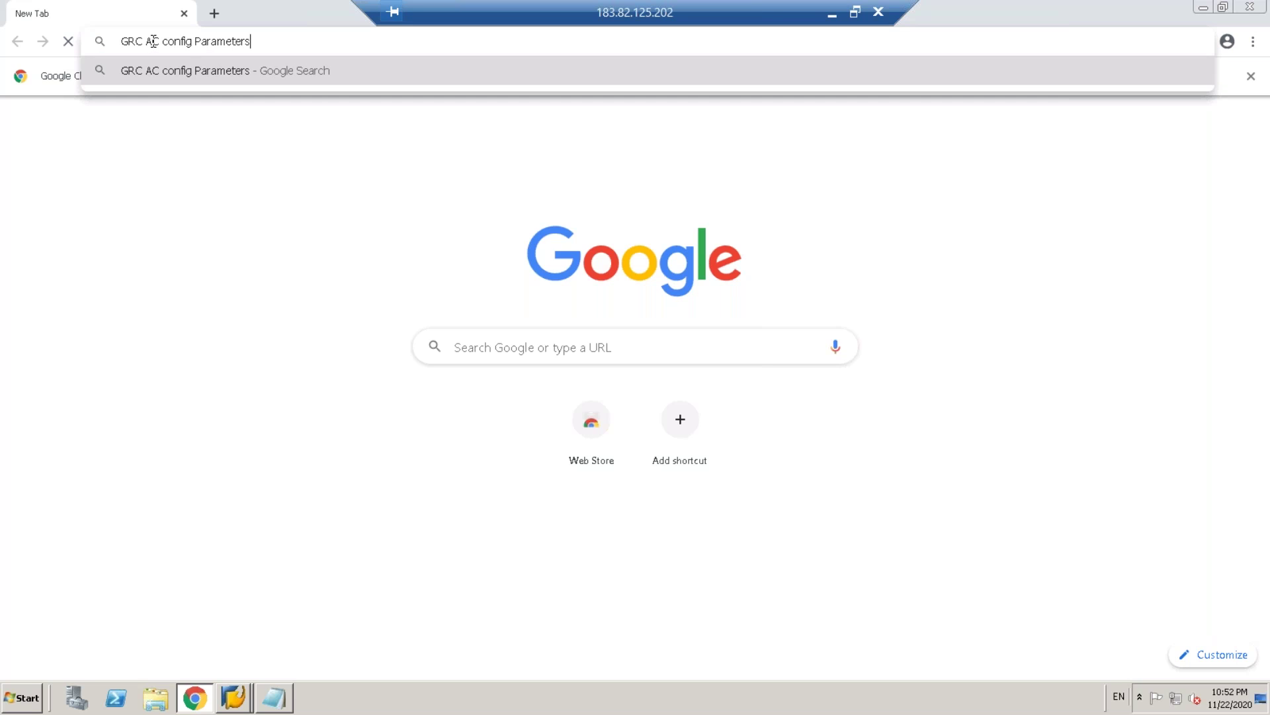
{"action": "key", "text": "Return"}
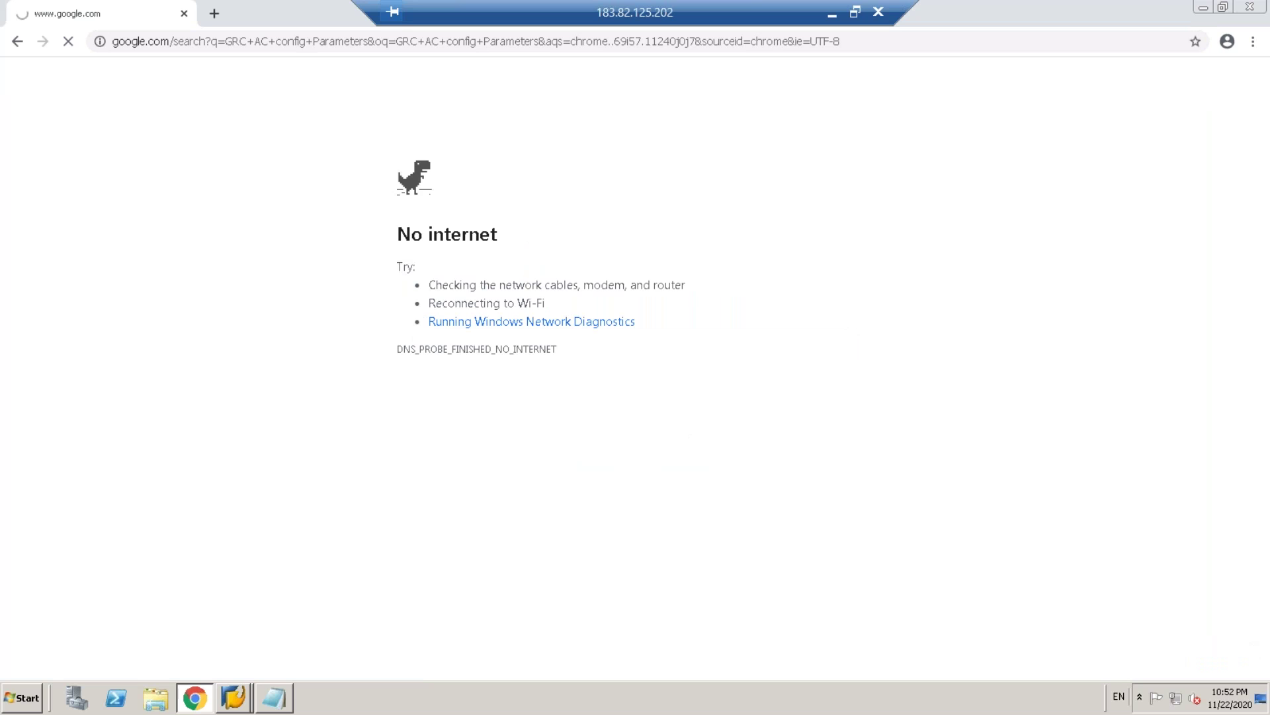
In the local browser, search for 'grc ac 10.1 configuration guide'
{"action": "left_click", "coordinate": [926, 18]}
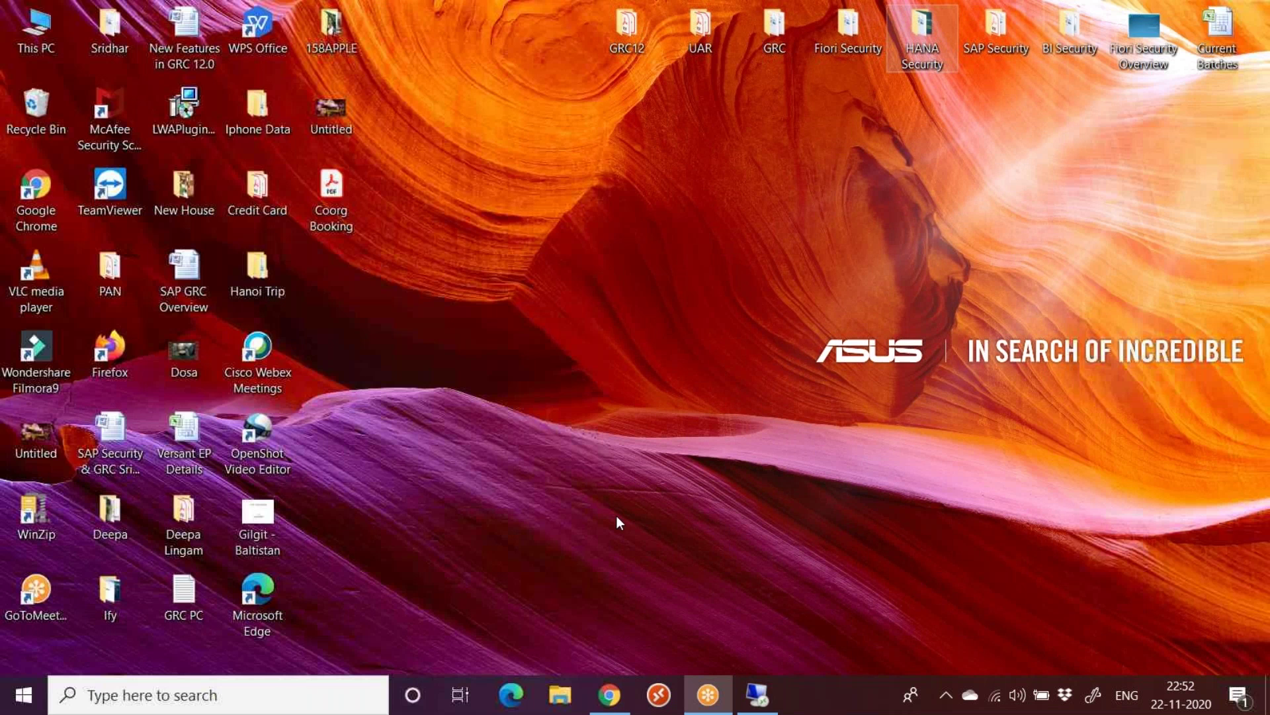
{"action": "left_click", "coordinate": [609, 695]}
{"action": "left_click", "coordinate": [169, 26]}
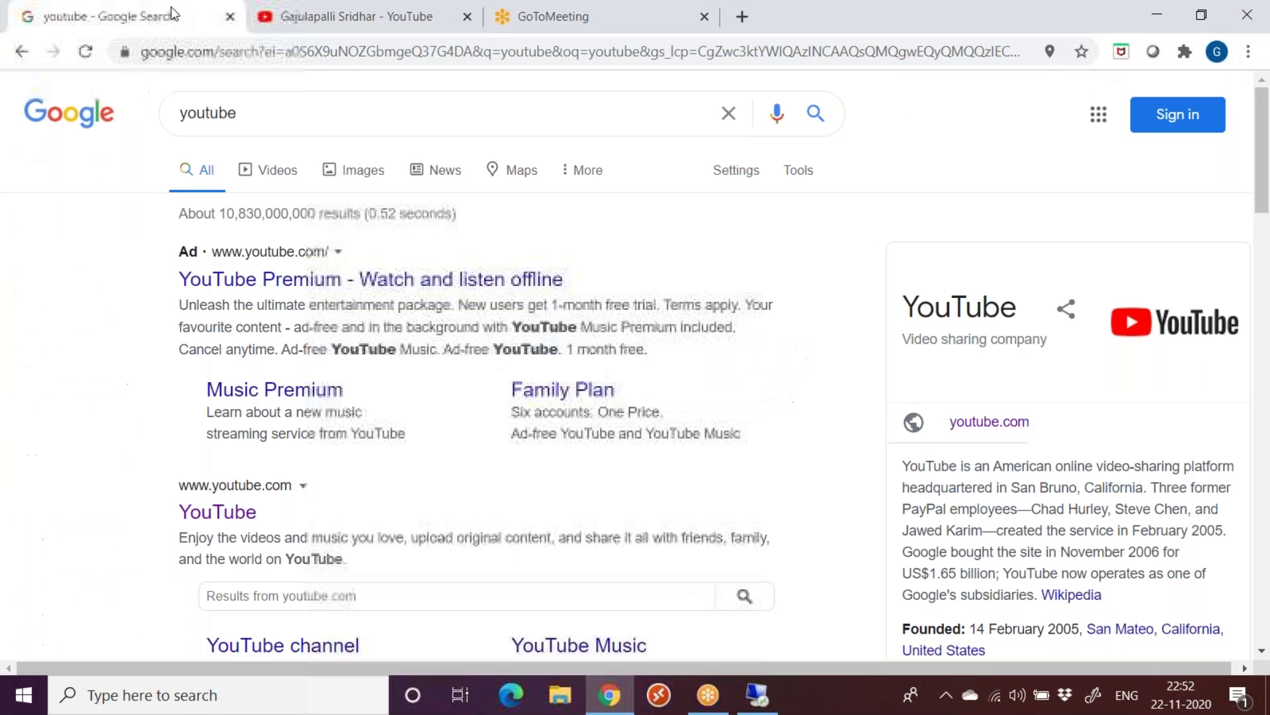
{"action": "type", "text": "G"}
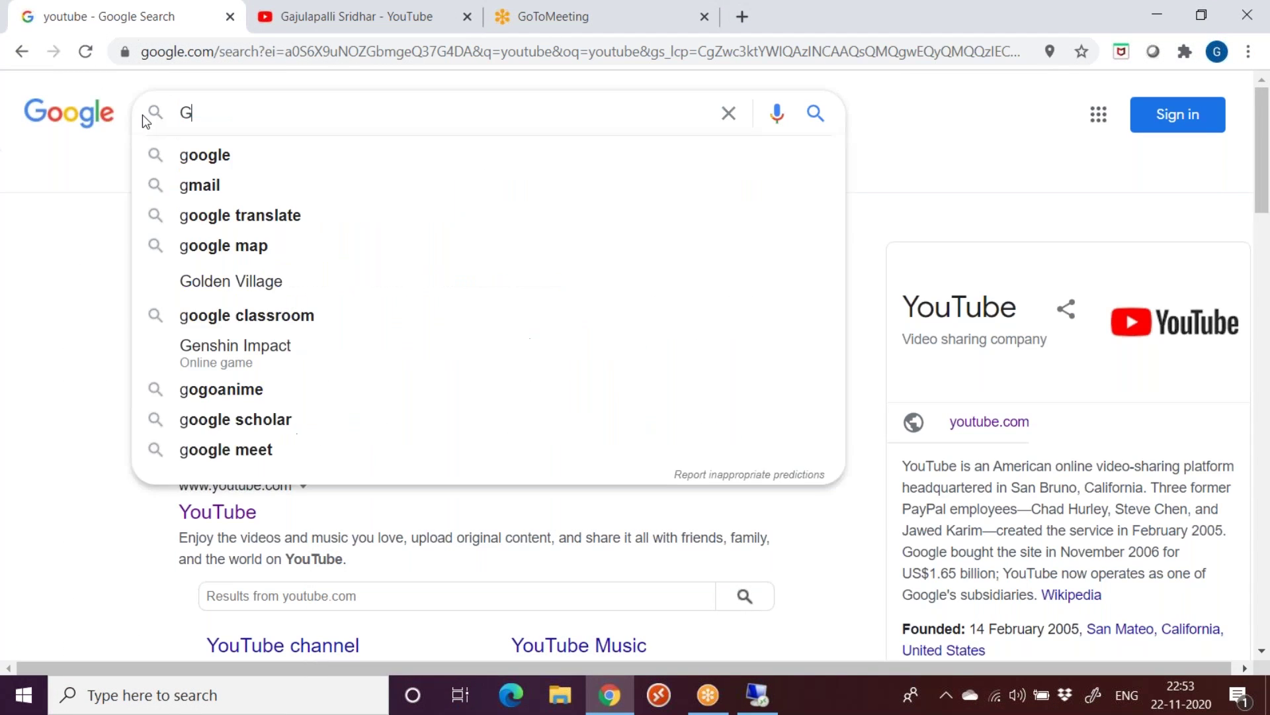
{"action": "type", "text": "RC AC Confi"}
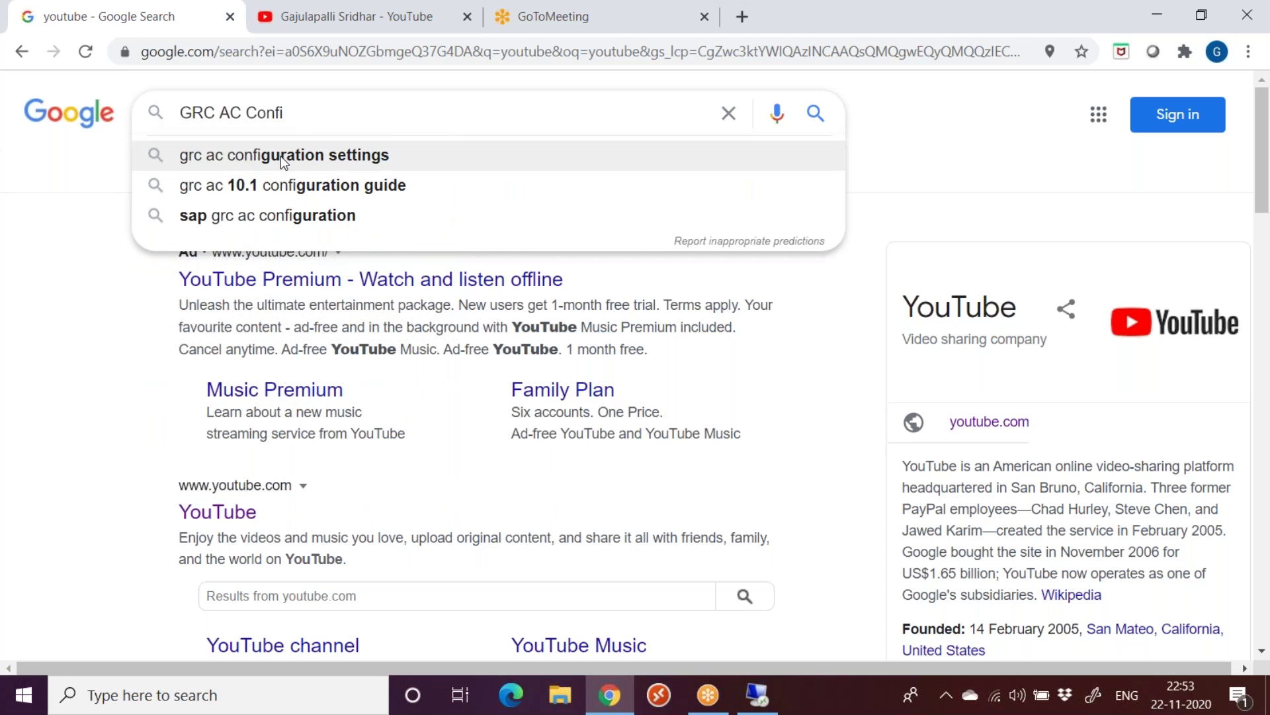
{"action": "left_click", "coordinate": [278, 187]}
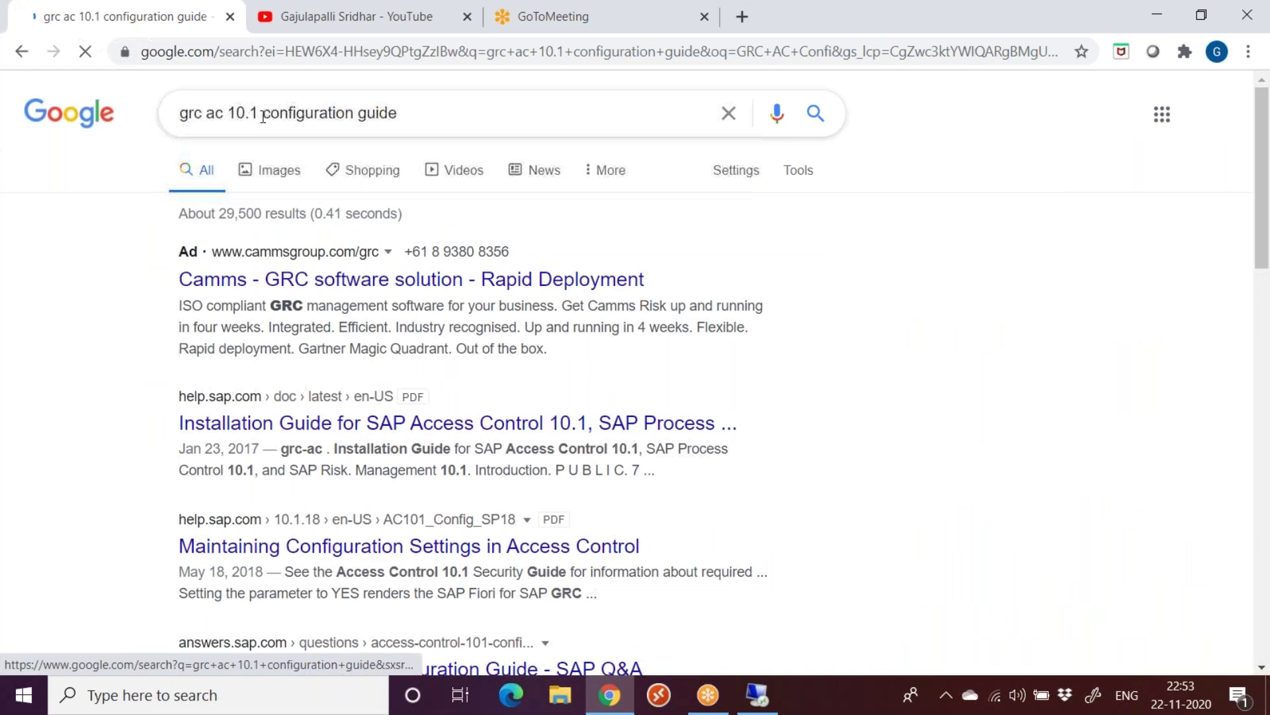
Edit the query to 'grc ac configuration parameters' by removing '10.1' and 'guide'
{"action": "left_click", "coordinate": [262, 113]}
{"action": "key", "text": "BackSpace"}
{"action": "key", "text": "BackSpace"}
{"action": "key", "text": "BackSpace"}
{"action": "key", "text": "BackSpace"}
{"action": "key", "text": "BackSpace"}
{"action": "left_click", "coordinate": [446, 115]}
{"action": "key", "text": "BackSpace"}
{"action": "key", "text": "BackSpace"}
{"action": "key", "text": "BackSpace"}
{"action": "key", "text": "BackSpace"}
{"action": "key", "text": "BackSpace"}
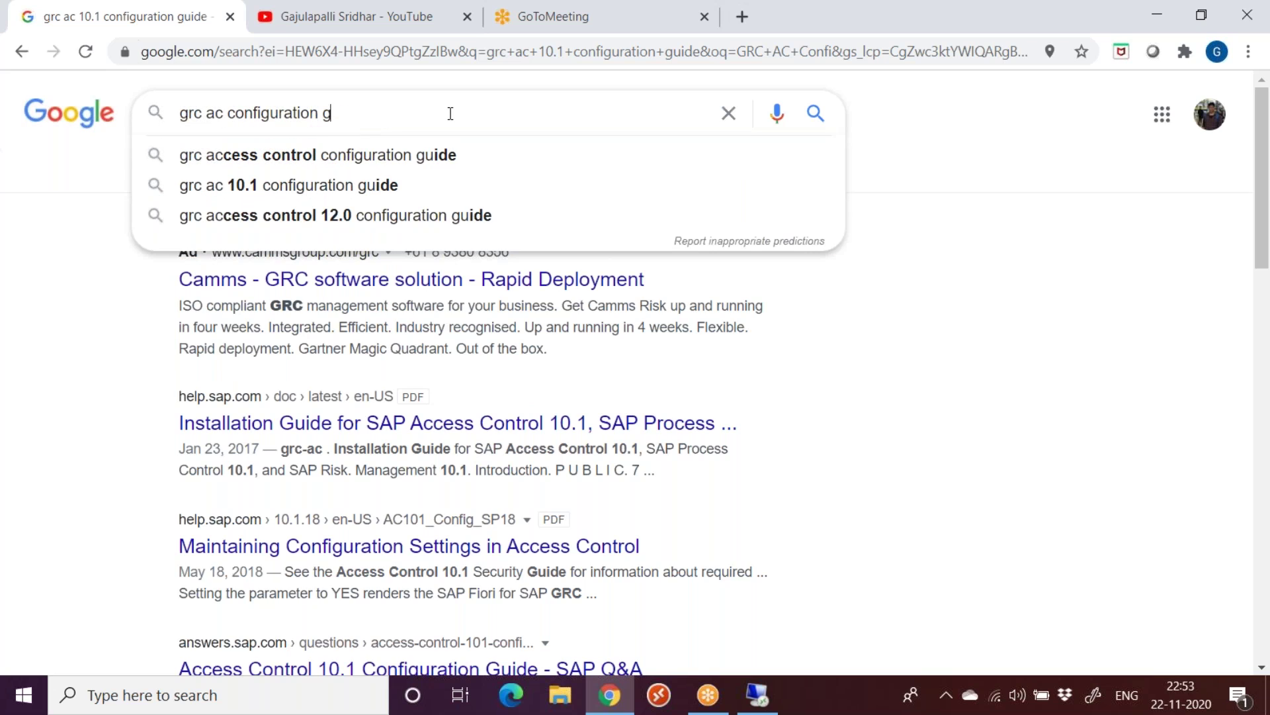
{"action": "type", "text": "parameters"}
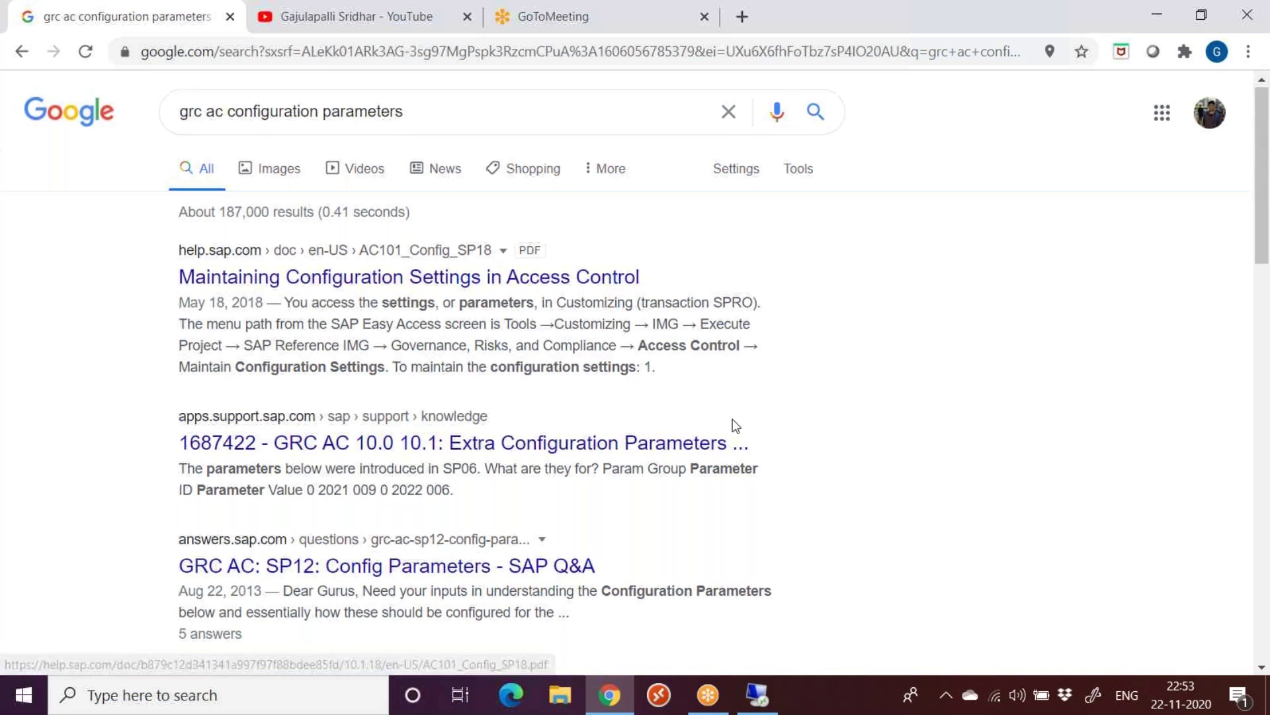
Scroll through the configuration parameters search results
{"action": "scroll", "coordinate": [732, 426], "scroll_direction": "down", "scroll_amount": 2}
{"action": "scroll", "coordinate": [300, 275], "scroll_direction": "up", "scroll_amount": 2}
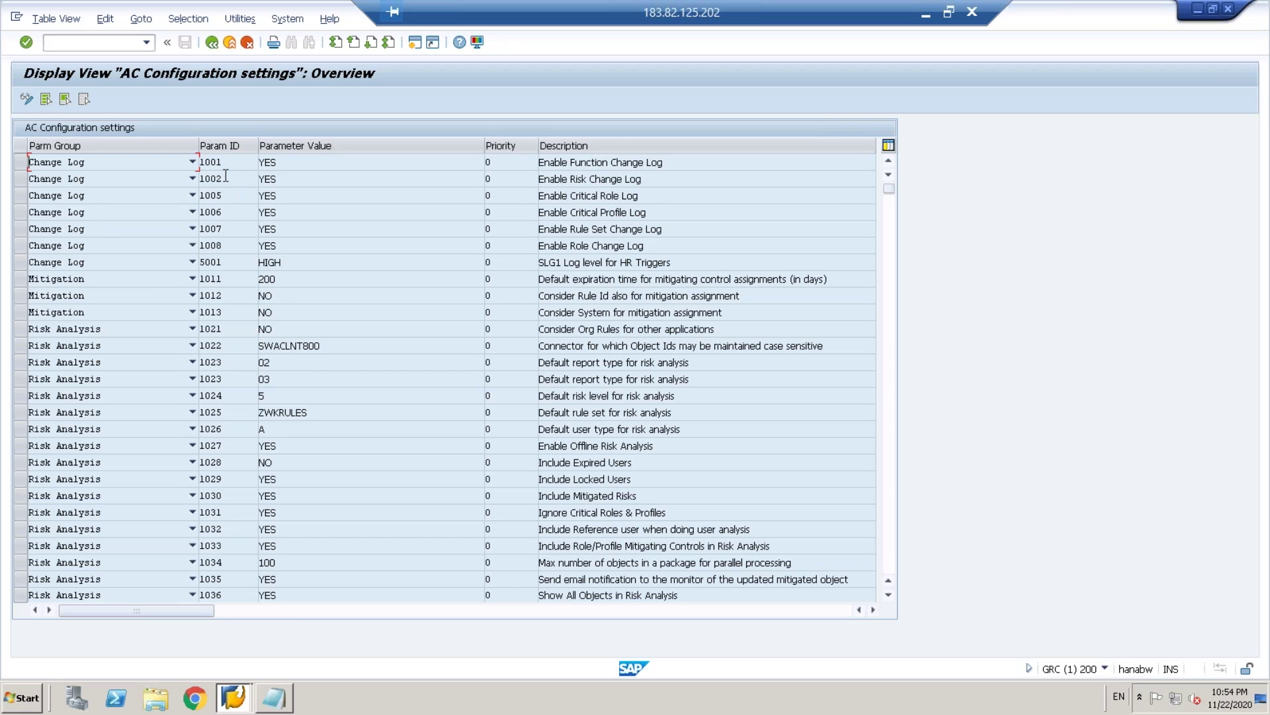
{"action": "left_click", "coordinate": [281, 161]}
{"action": "left_click", "coordinate": [490, 164]}
{"action": "key", "text": "F4"}
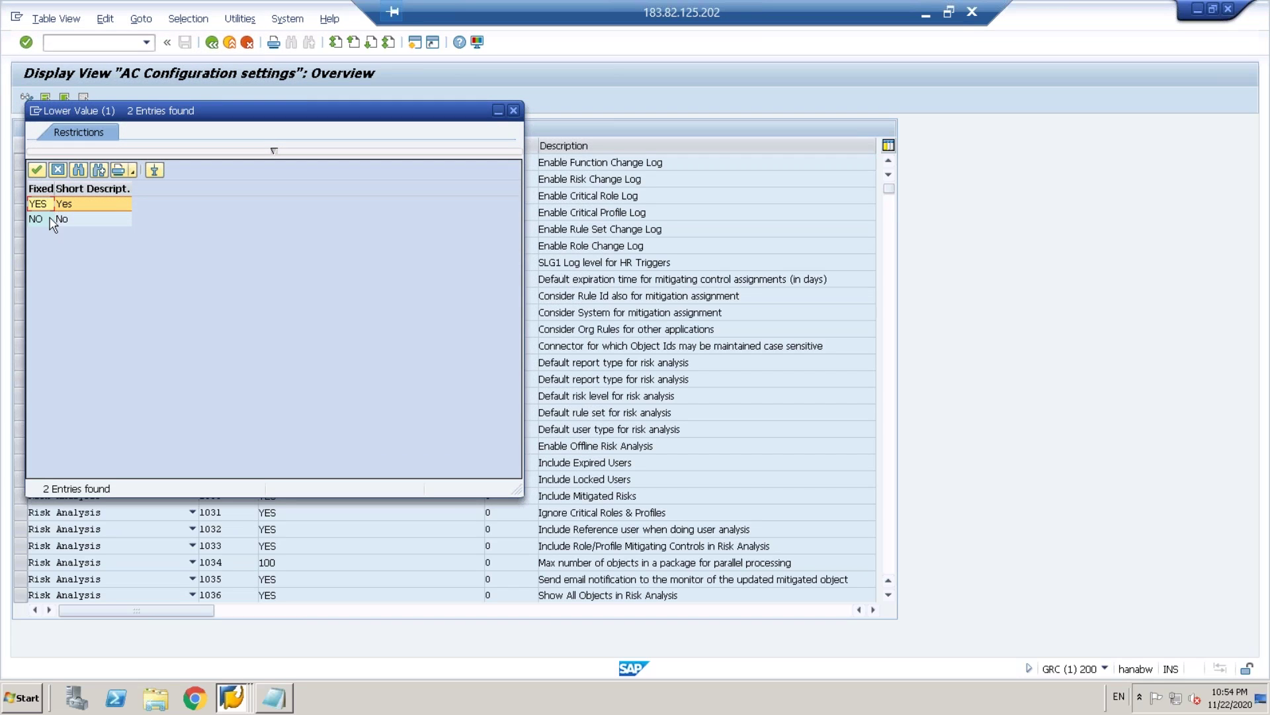
{"action": "left_click", "coordinate": [514, 110]}
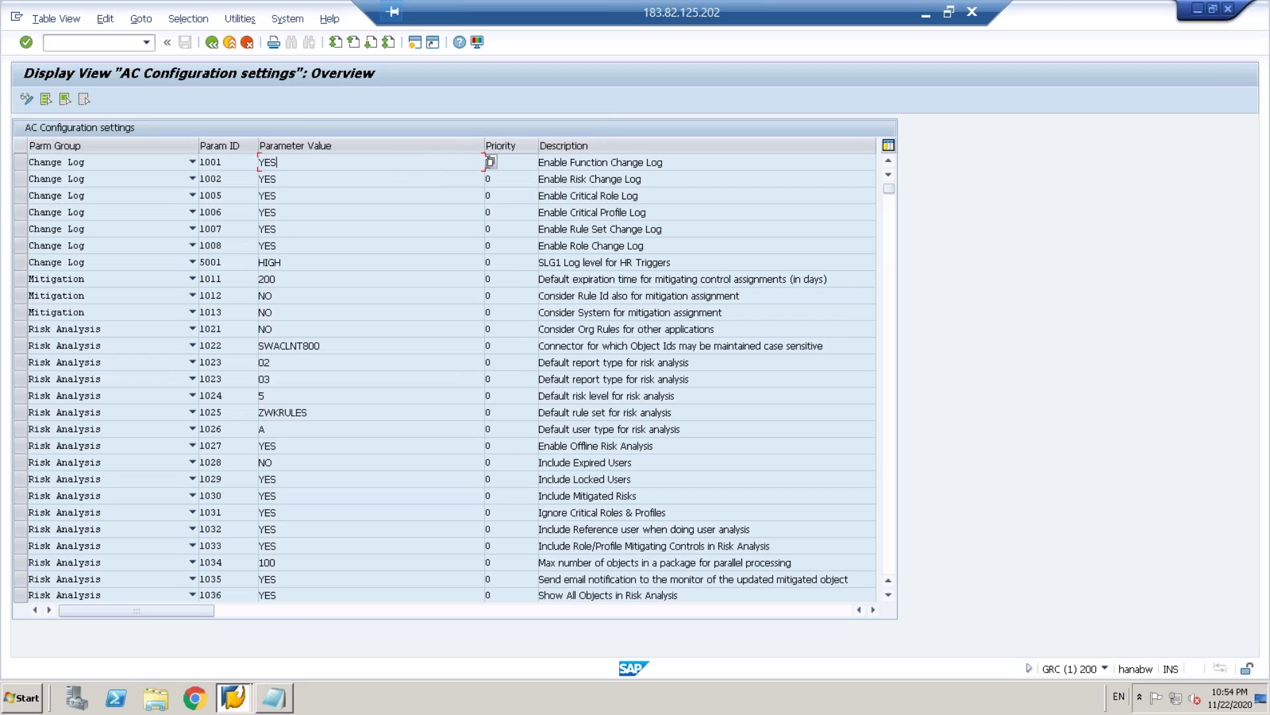
{"action": "left_click_drag", "start_coordinate": [673, 162], "coordinate": [532, 169]}
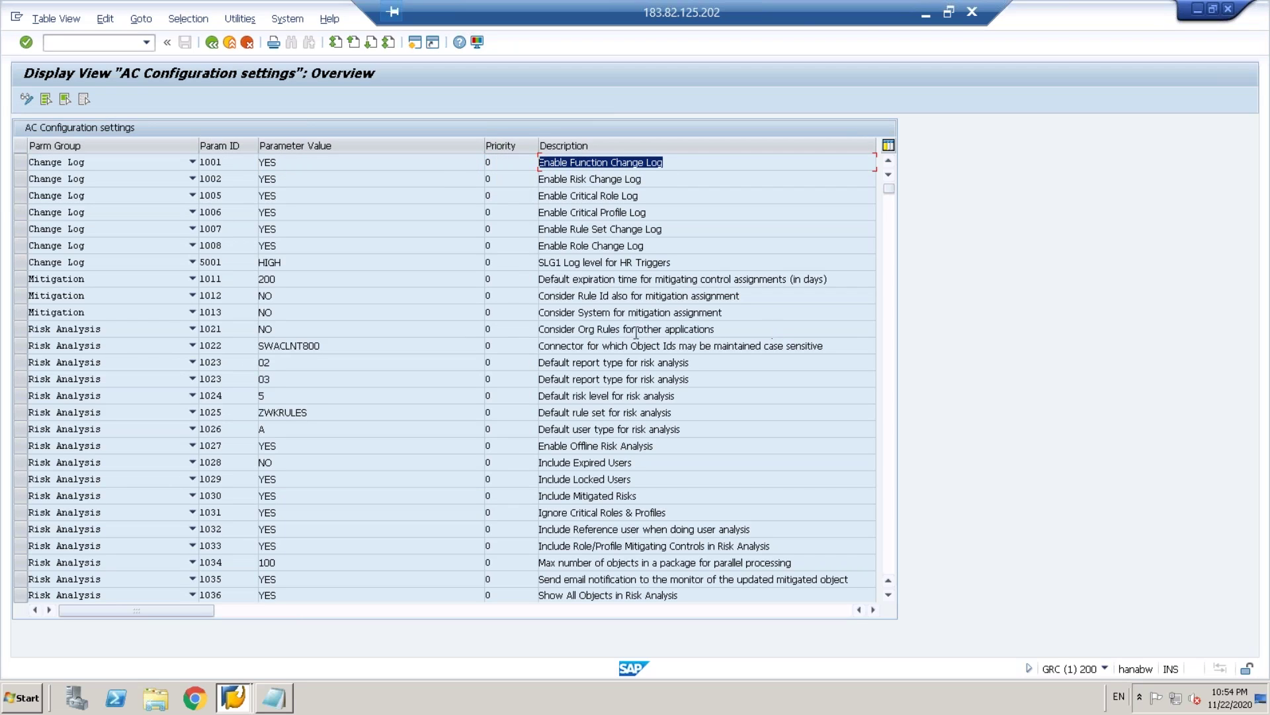
Minimize SAP GUI and mark Access Control version 10.1 SP18 in the guide PDF
{"action": "left_click", "coordinate": [925, 14]}
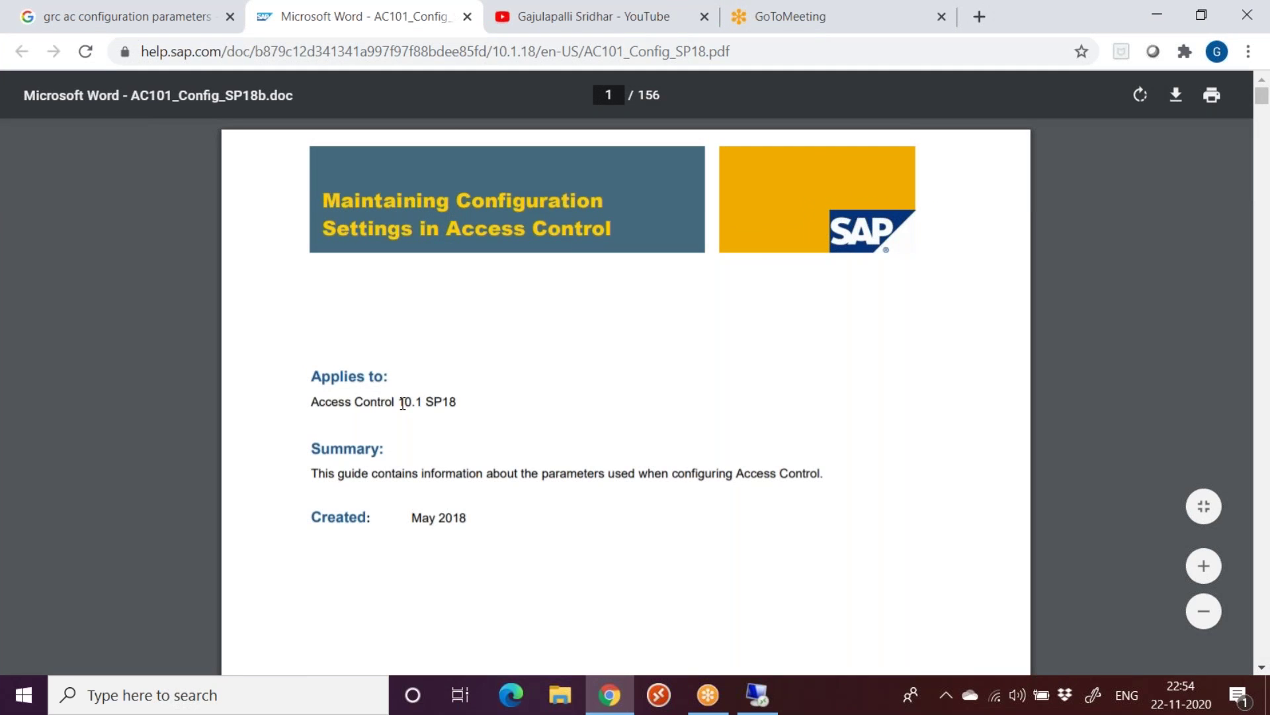
{"action": "left_click_drag", "start_coordinate": [400, 401], "coordinate": [463, 403]}
{"action": "scroll", "coordinate": [797, 445], "scroll_direction": "down", "scroll_amount": 20}
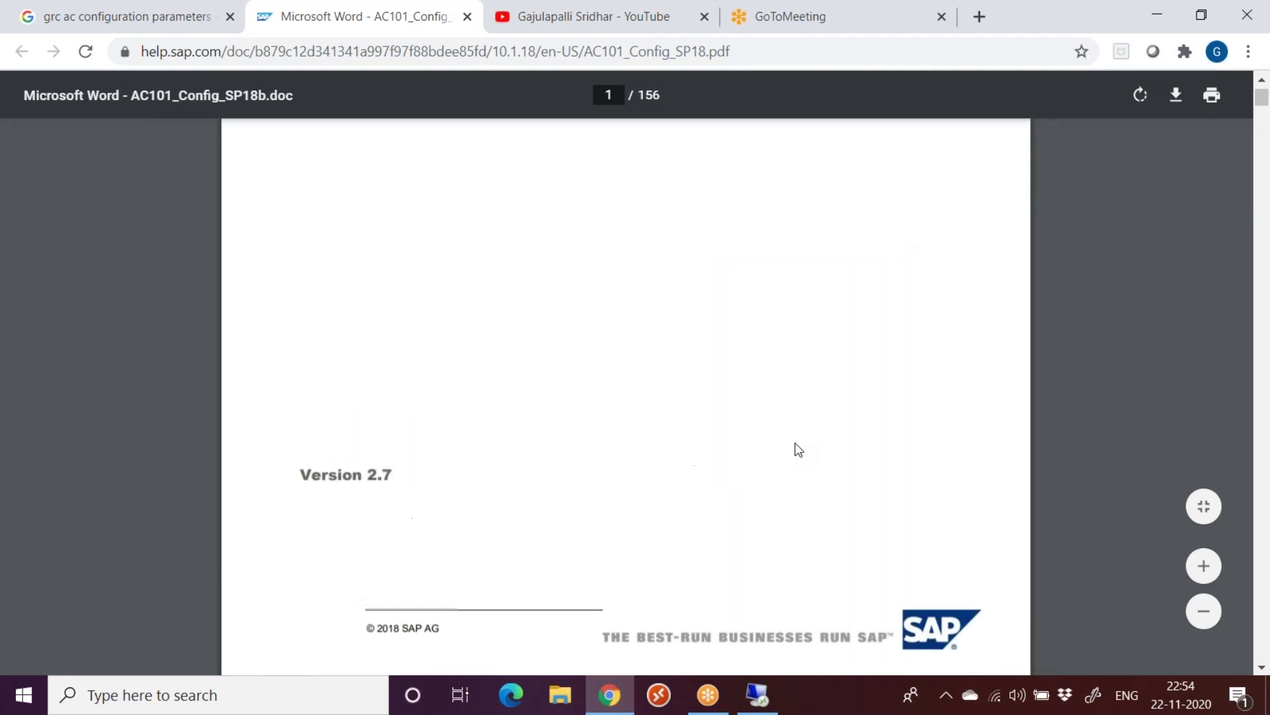
{"action": "scroll", "coordinate": [798, 450], "scroll_direction": "up", "scroll_amount": 5}
{"action": "scroll", "coordinate": [798, 450], "scroll_direction": "up", "scroll_amount": 4}
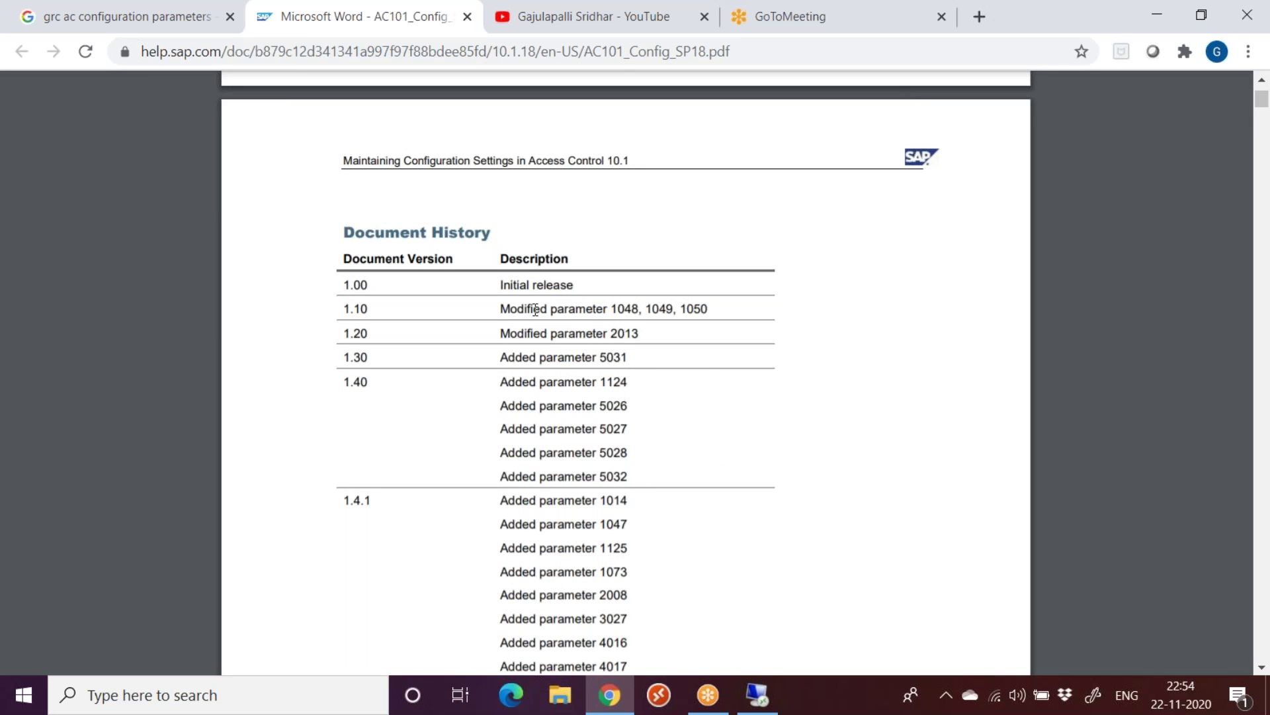
Scroll the PDF past Document History, Table of Contents and Change Log to 1.2 Mitigation
{"action": "scroll", "coordinate": [710, 445], "scroll_direction": "down", "scroll_amount": 20}
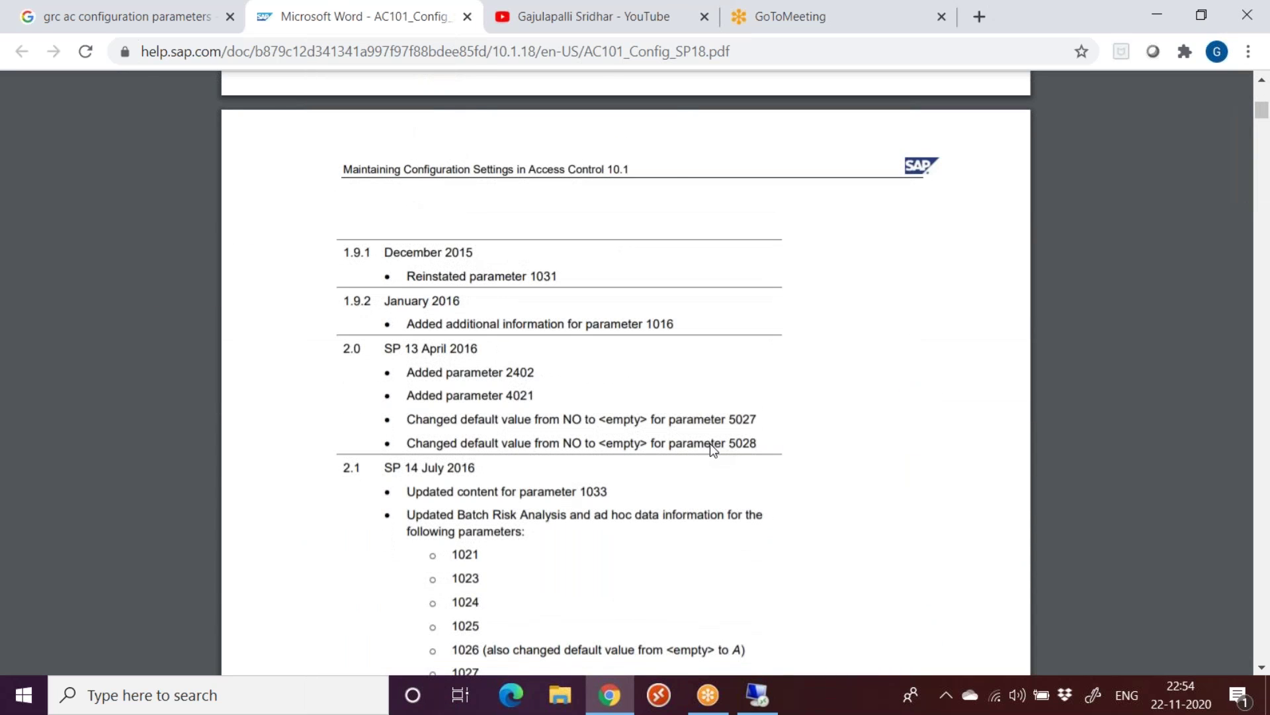
{"action": "scroll", "coordinate": [709, 443], "scroll_direction": "down", "scroll_amount": 15}
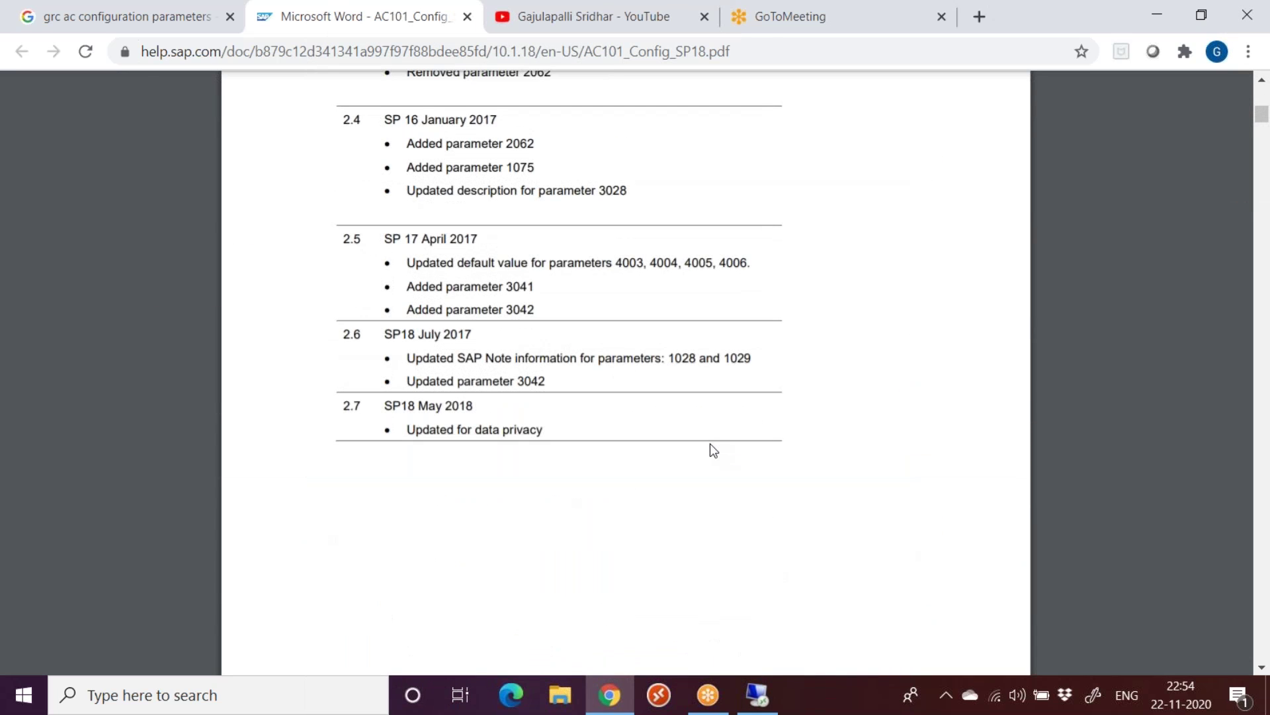
{"action": "scroll", "coordinate": [709, 443], "scroll_direction": "down", "scroll_amount": 10}
{"action": "scroll", "coordinate": [710, 442], "scroll_direction": "down", "scroll_amount": 12}
{"action": "scroll", "coordinate": [709, 443], "scroll_direction": "up", "scroll_amount": 8}
{"action": "scroll", "coordinate": [709, 443], "scroll_direction": "down", "scroll_amount": 3}
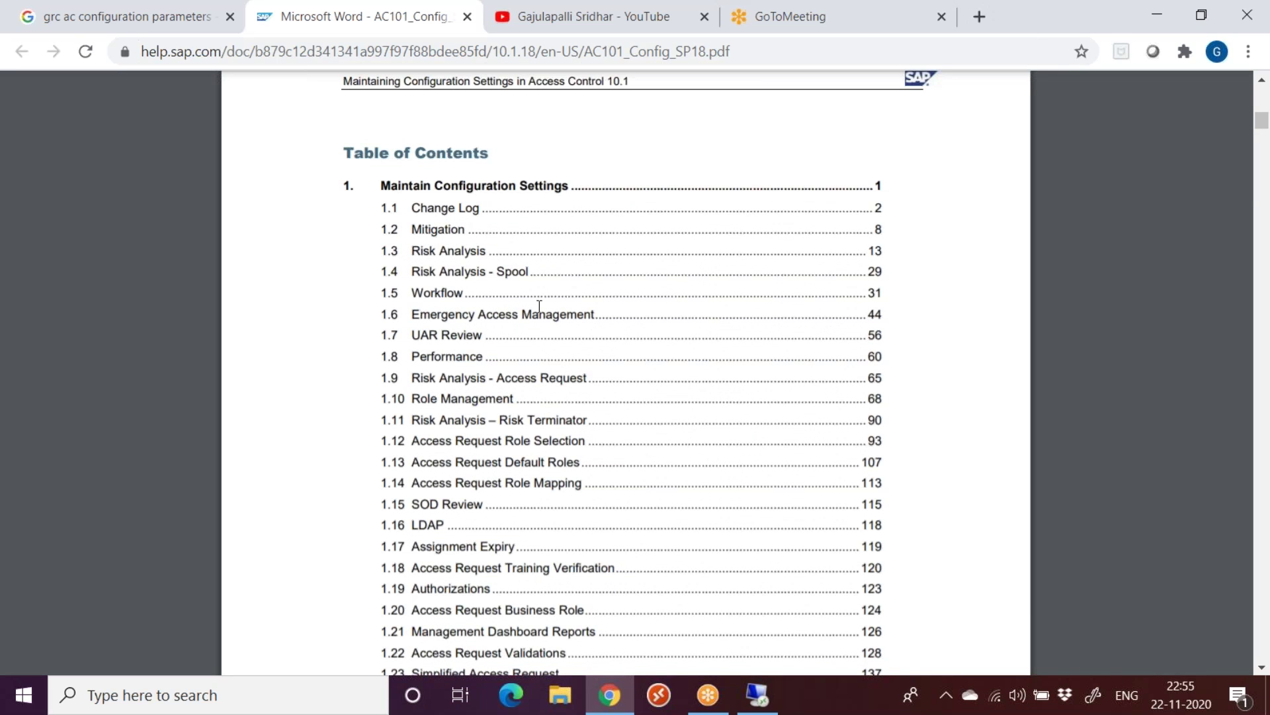
{"action": "scroll", "coordinate": [550, 423], "scroll_direction": "down", "scroll_amount": 15}
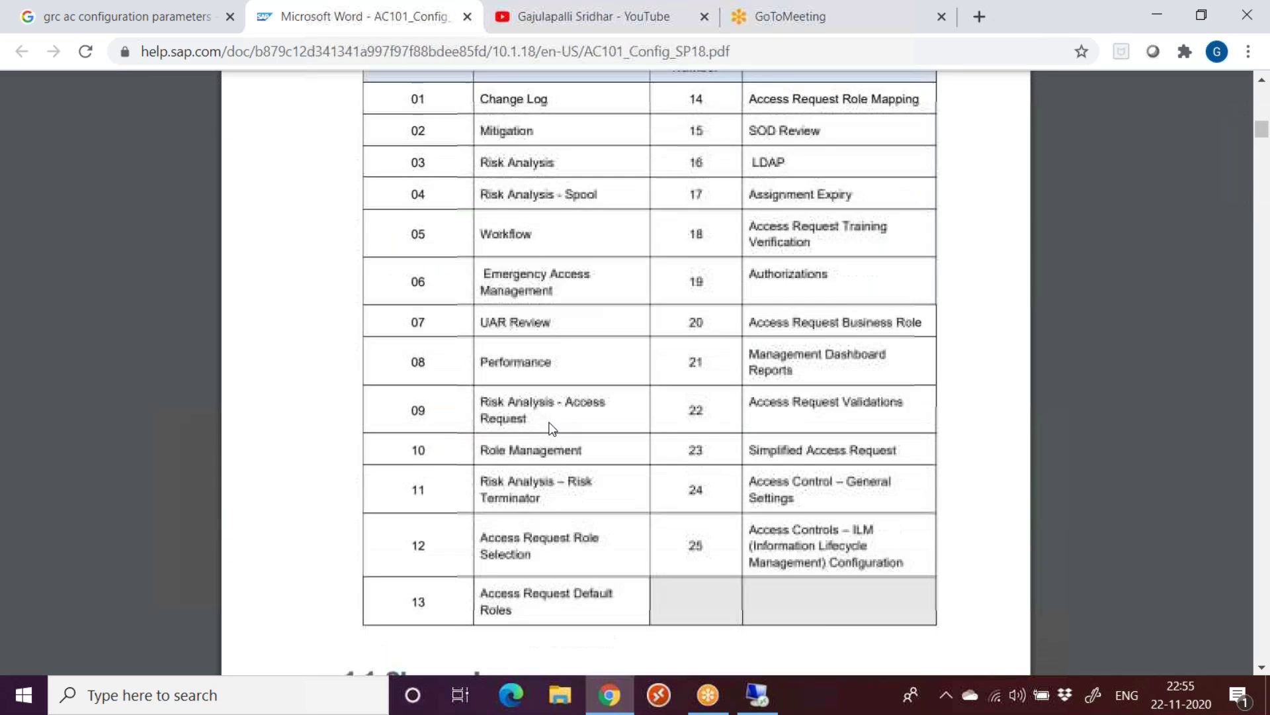
{"action": "scroll", "coordinate": [551, 429], "scroll_direction": "down", "scroll_amount": 20}
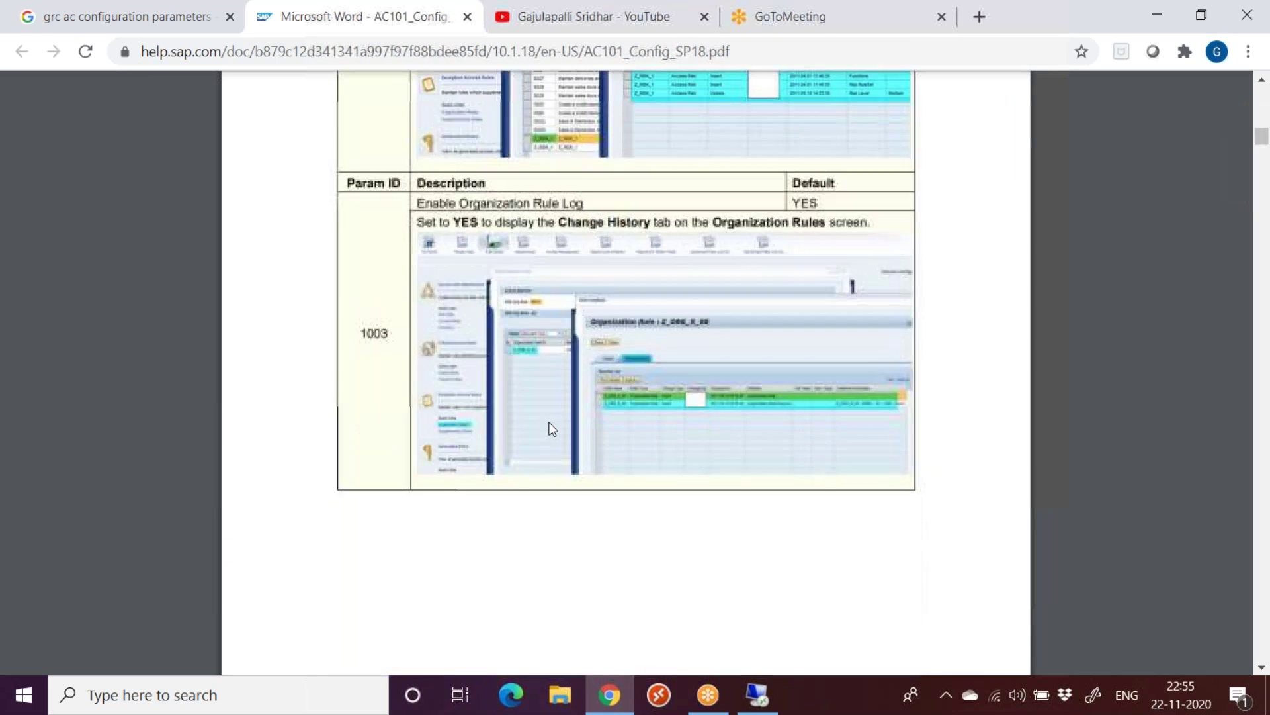
{"action": "scroll", "coordinate": [550, 429], "scroll_direction": "down", "scroll_amount": 10}
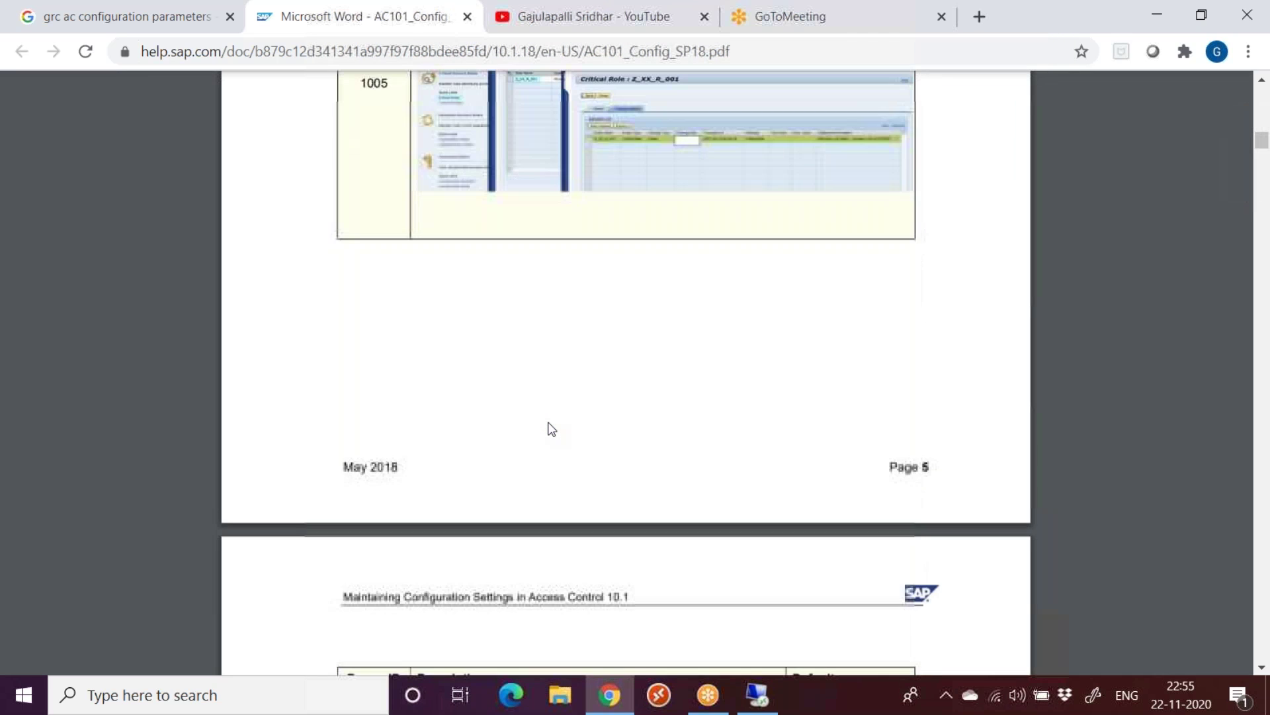
{"action": "scroll", "coordinate": [548, 423], "scroll_direction": "up", "scroll_amount": 5}
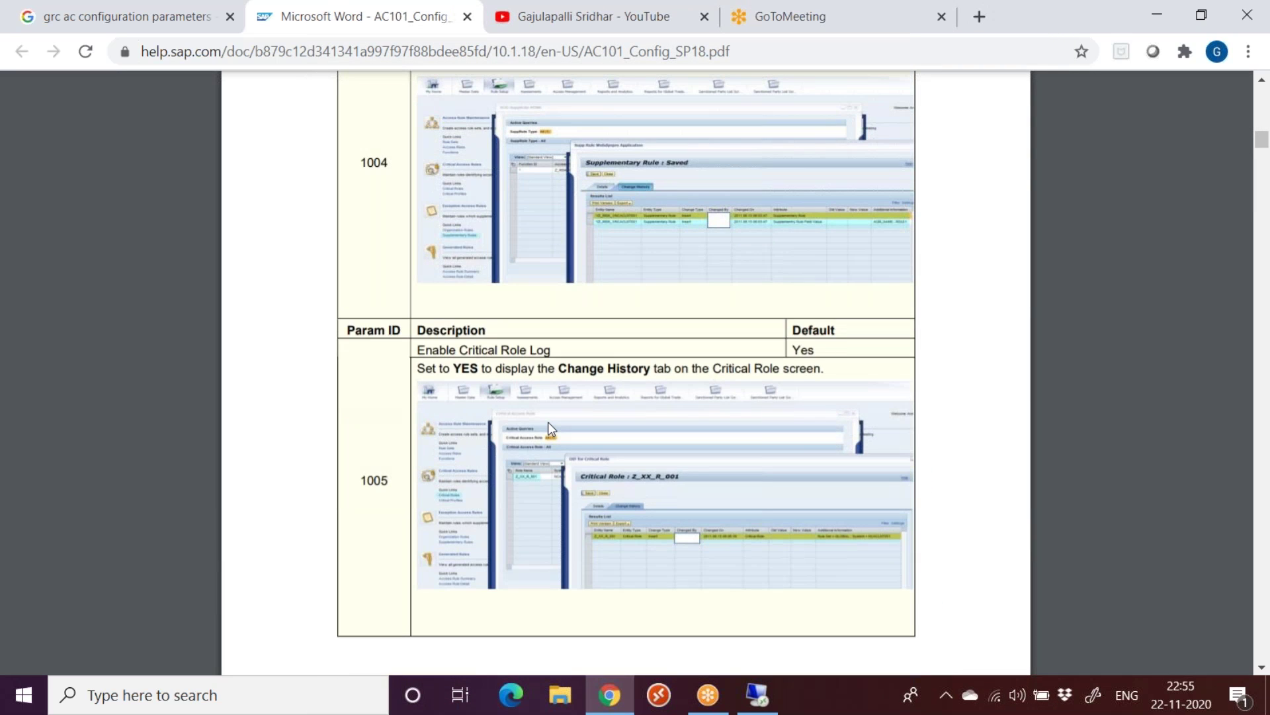
{"action": "scroll", "coordinate": [548, 423], "scroll_direction": "up", "scroll_amount": 6}
{"action": "scroll", "coordinate": [547, 422], "scroll_direction": "up", "scroll_amount": 7}
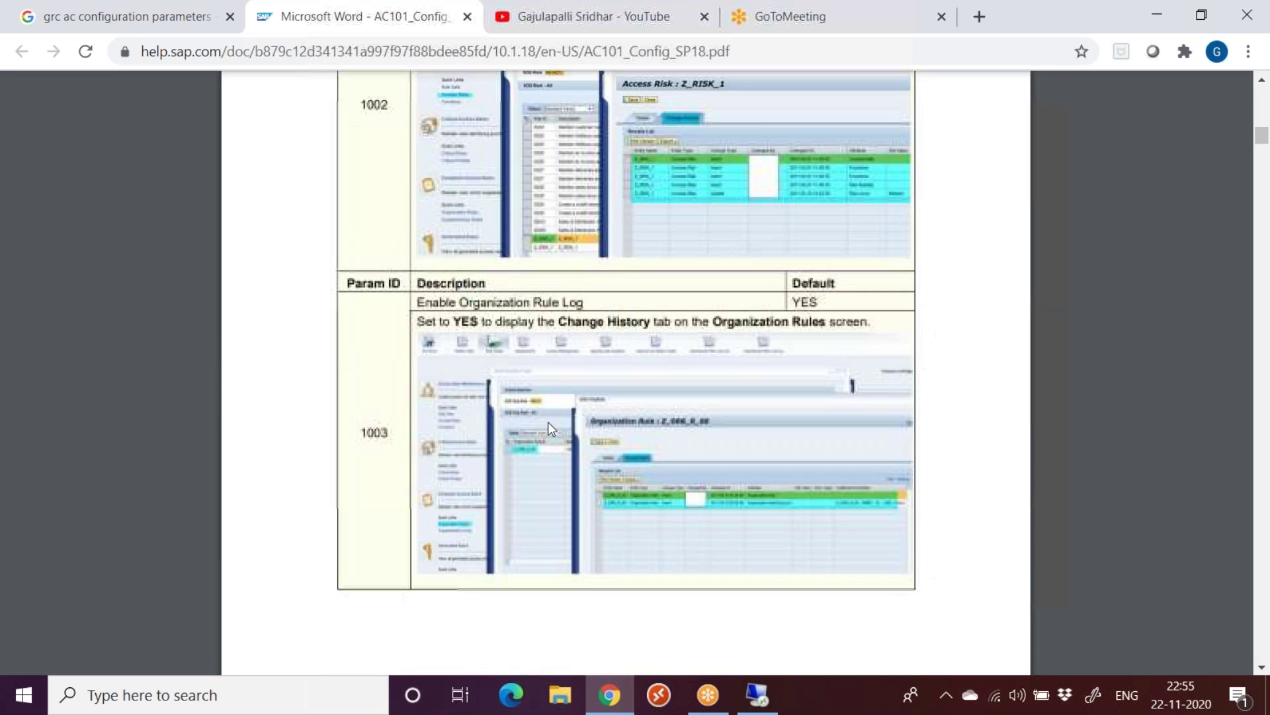
{"action": "scroll", "coordinate": [548, 422], "scroll_direction": "down", "scroll_amount": 20}
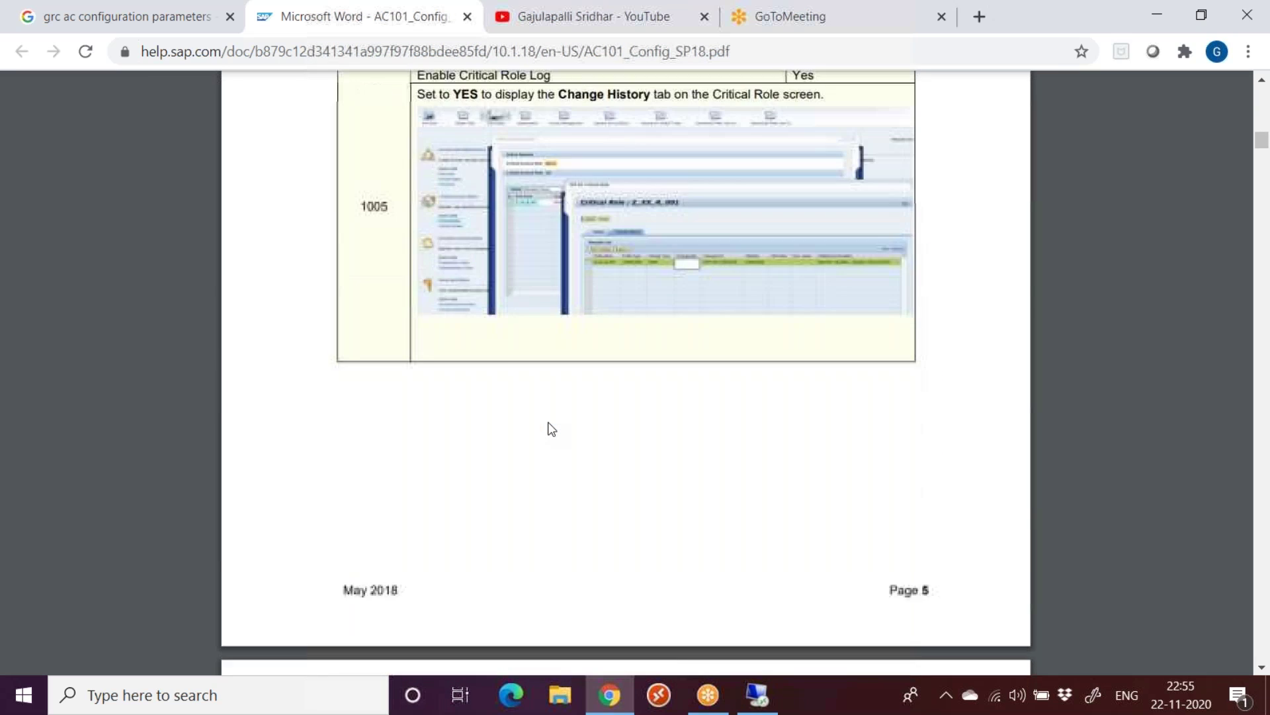
{"action": "scroll", "coordinate": [548, 424], "scroll_direction": "down", "scroll_amount": 10}
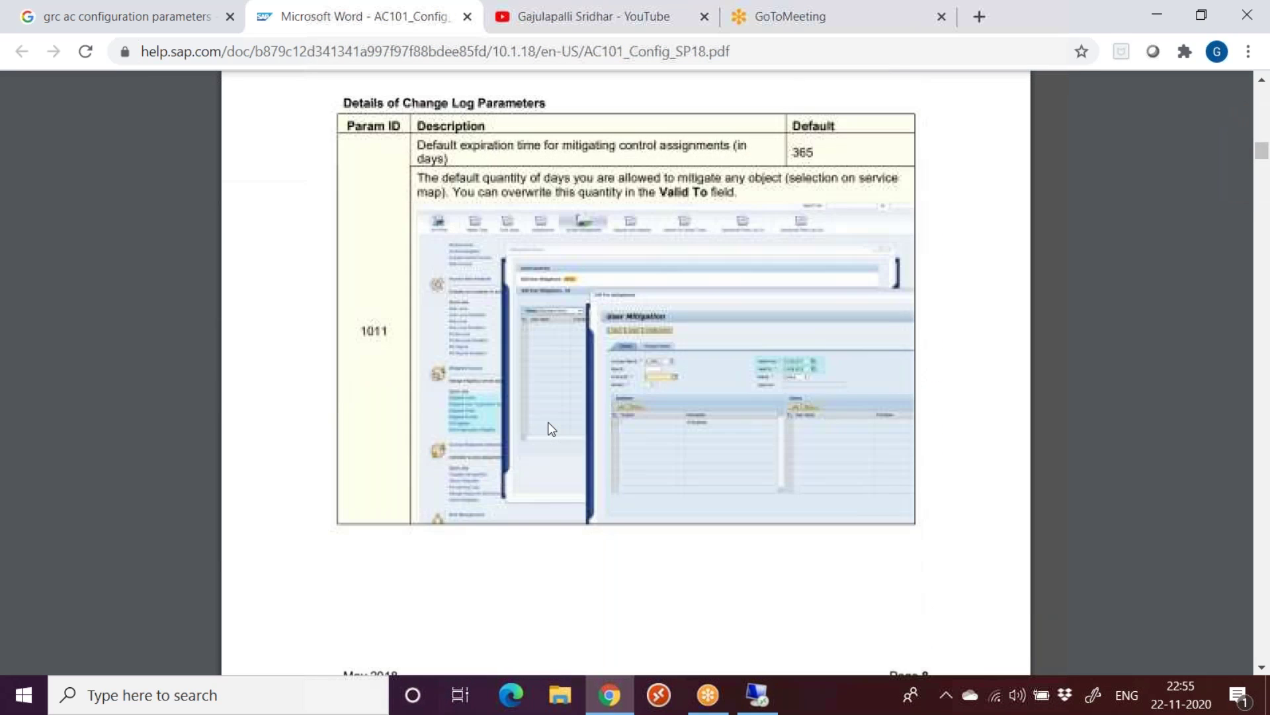
{"action": "scroll", "coordinate": [548, 425], "scroll_direction": "up", "scroll_amount": 6}
{"action": "scroll", "coordinate": [549, 424], "scroll_direction": "down", "scroll_amount": 5}
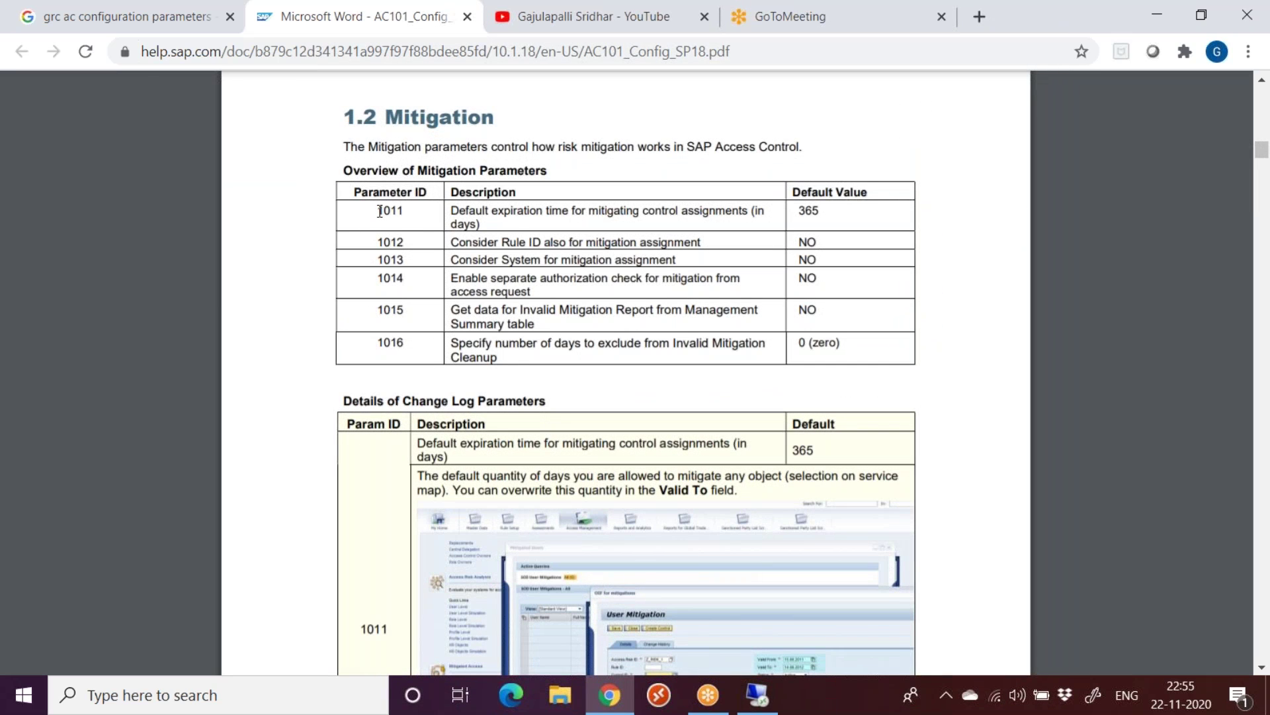
{"action": "left_click_drag", "start_coordinate": [379, 211], "coordinate": [408, 211]}
{"action": "left_click_drag", "start_coordinate": [796, 213], "coordinate": [822, 212]}
{"action": "scroll", "coordinate": [566, 341], "scroll_direction": "down", "scroll_amount": 7}
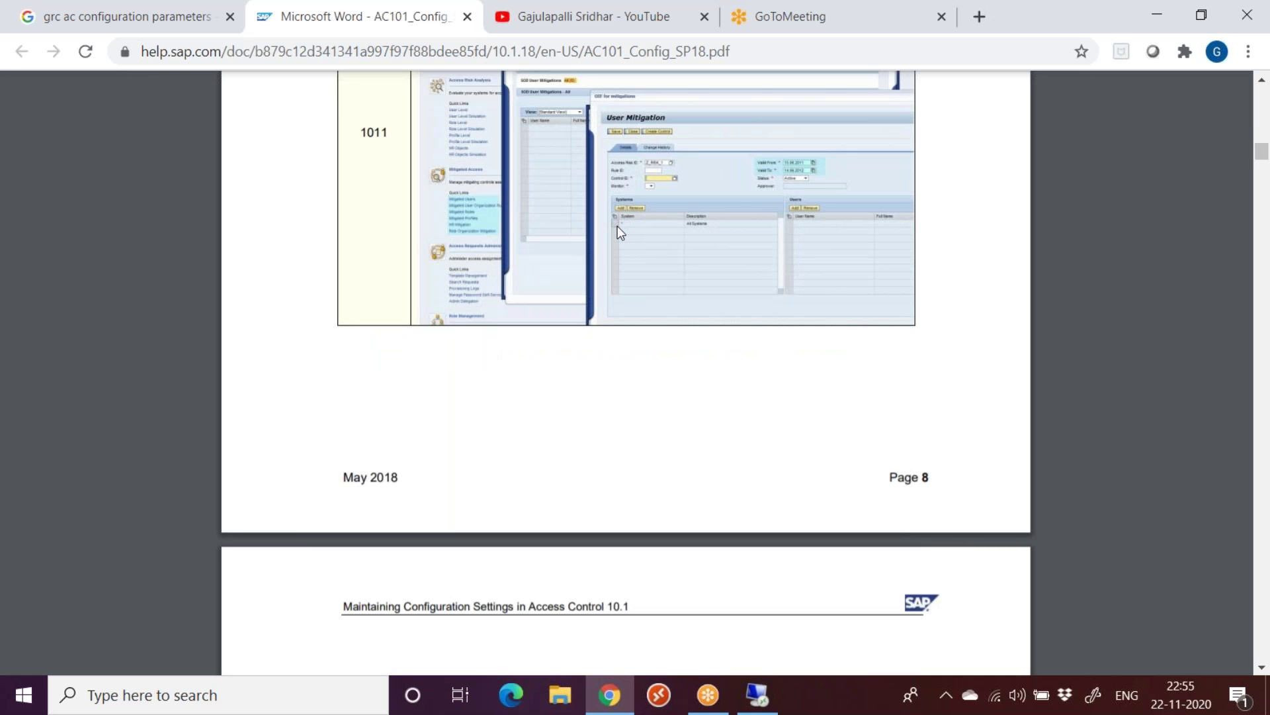
{"action": "scroll", "coordinate": [673, 345], "scroll_direction": "up", "scroll_amount": 4}
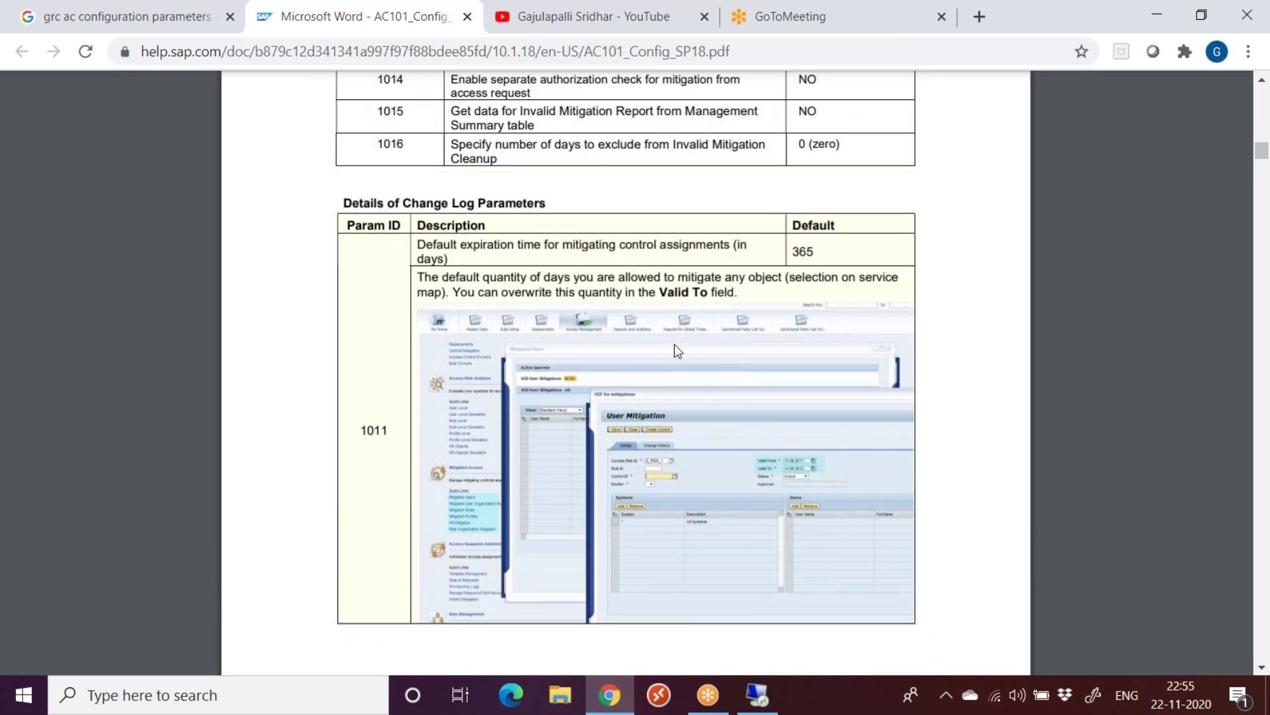
{"action": "scroll", "coordinate": [675, 344], "scroll_direction": "up", "scroll_amount": 3}
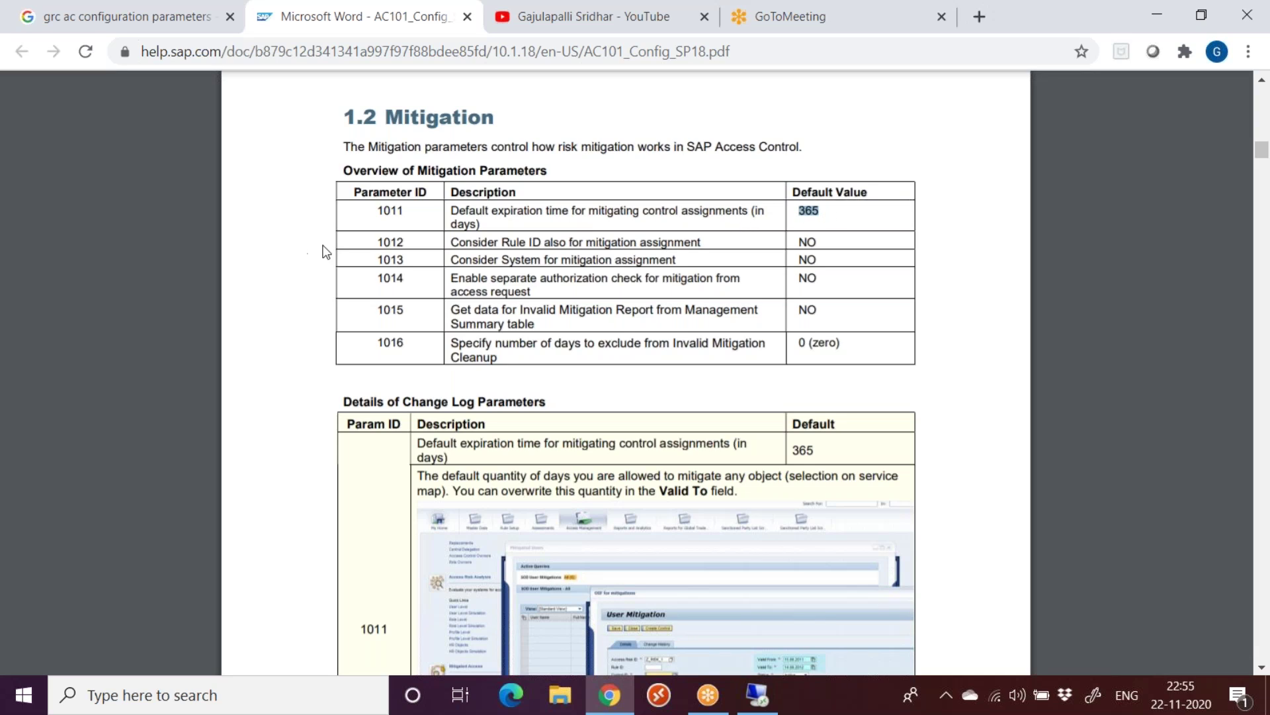
{"action": "left_click_drag", "start_coordinate": [379, 210], "coordinate": [407, 212]}
{"action": "left_click_drag", "start_coordinate": [799, 211], "coordinate": [824, 212]}
Scroll to 1.3 Risk Analysis, select its parameter overview rows, then return to parameter 1016
{"action": "scroll", "coordinate": [558, 349], "scroll_direction": "down", "scroll_amount": 15}
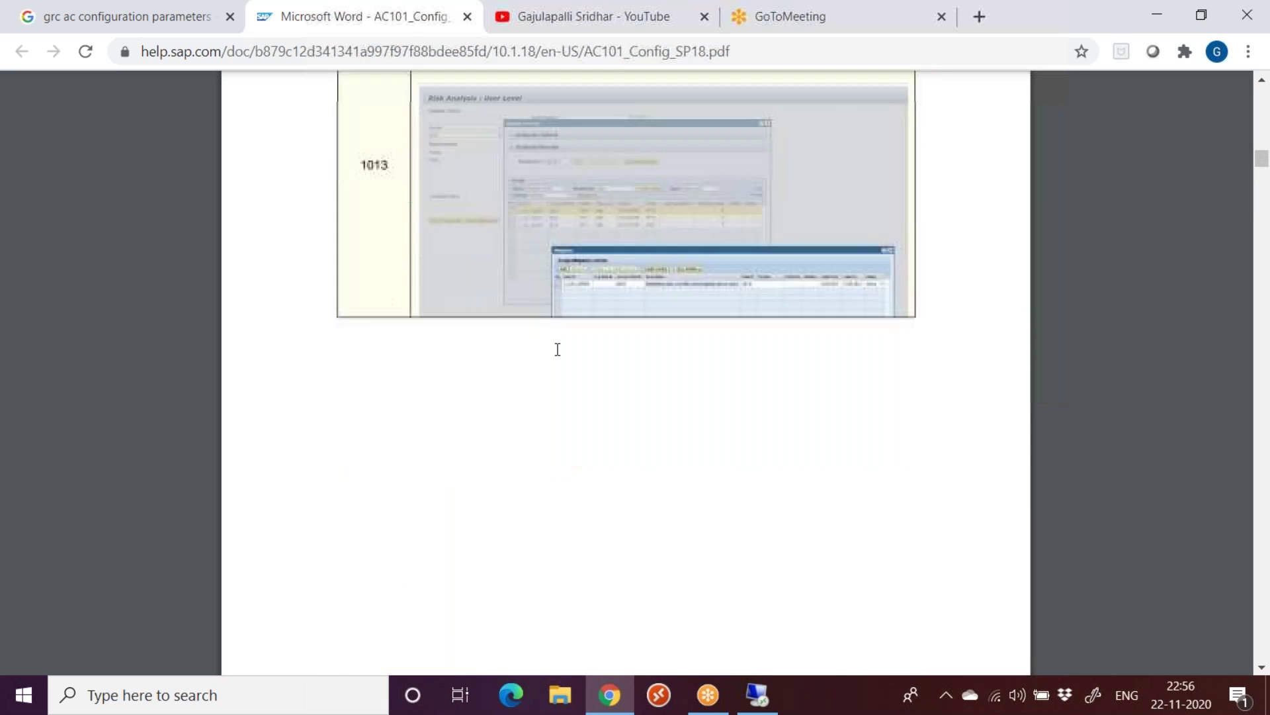
{"action": "scroll", "coordinate": [557, 349], "scroll_direction": "down", "scroll_amount": 20}
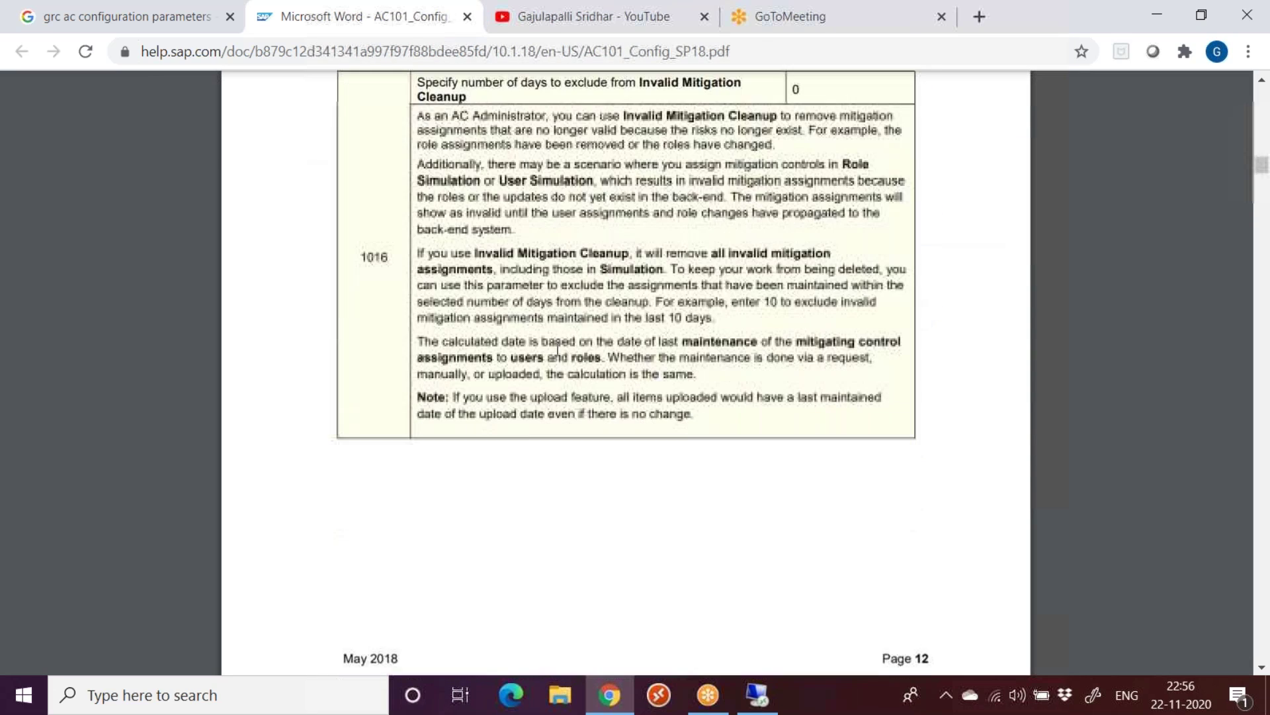
{"action": "scroll", "coordinate": [558, 349], "scroll_direction": "down", "scroll_amount": 11}
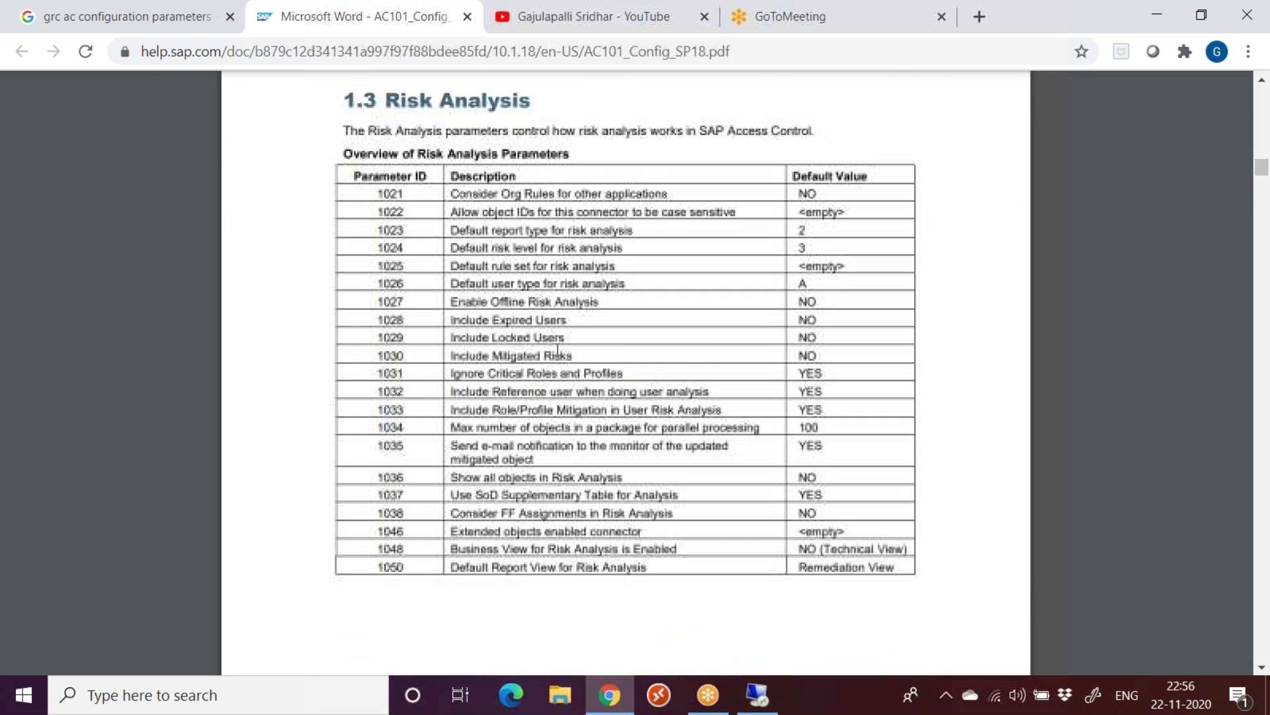
{"action": "scroll", "coordinate": [558, 350], "scroll_direction": "down", "scroll_amount": 1}
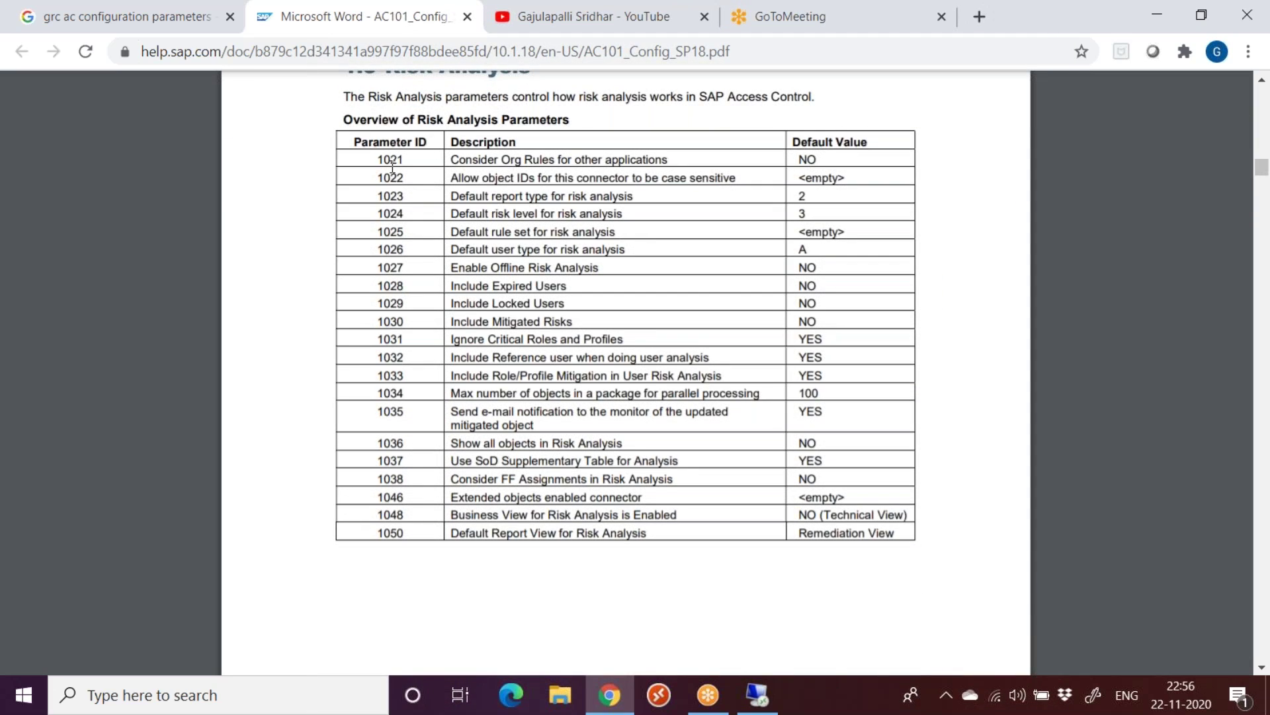
{"action": "left_click_drag", "start_coordinate": [393, 168], "coordinate": [847, 530]}
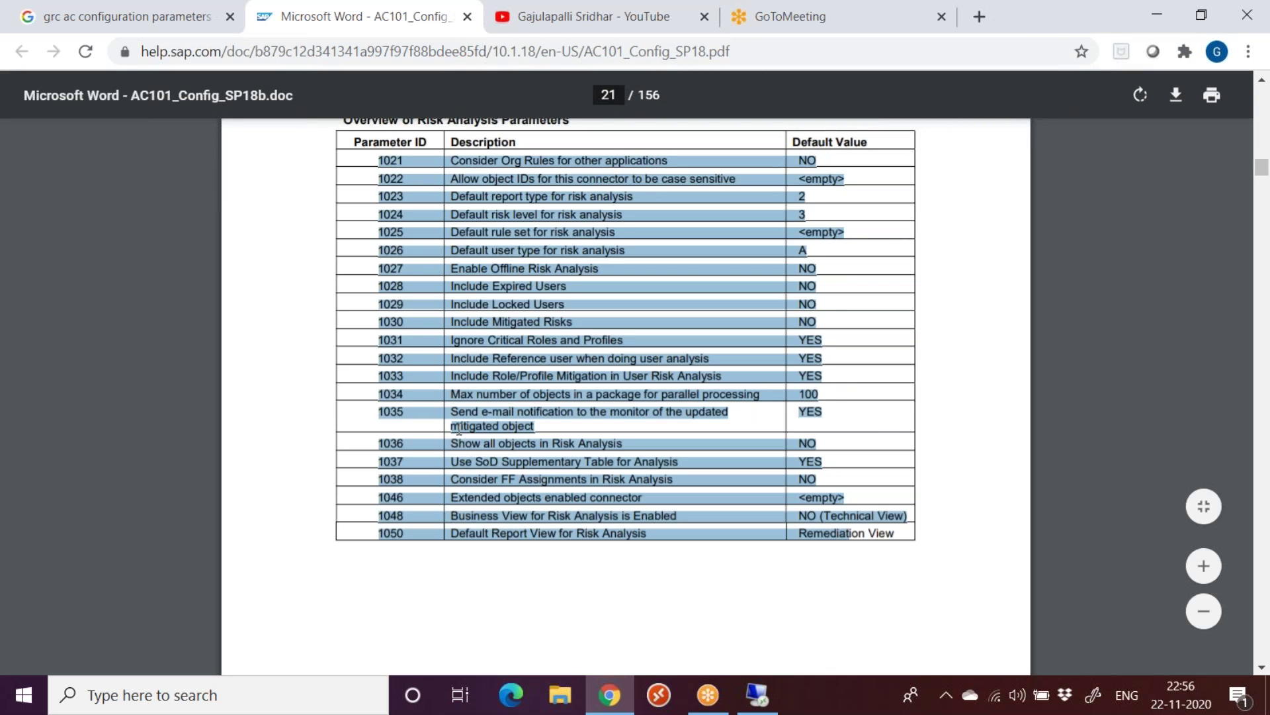
{"action": "scroll", "coordinate": [459, 429], "scroll_direction": "down", "scroll_amount": 8}
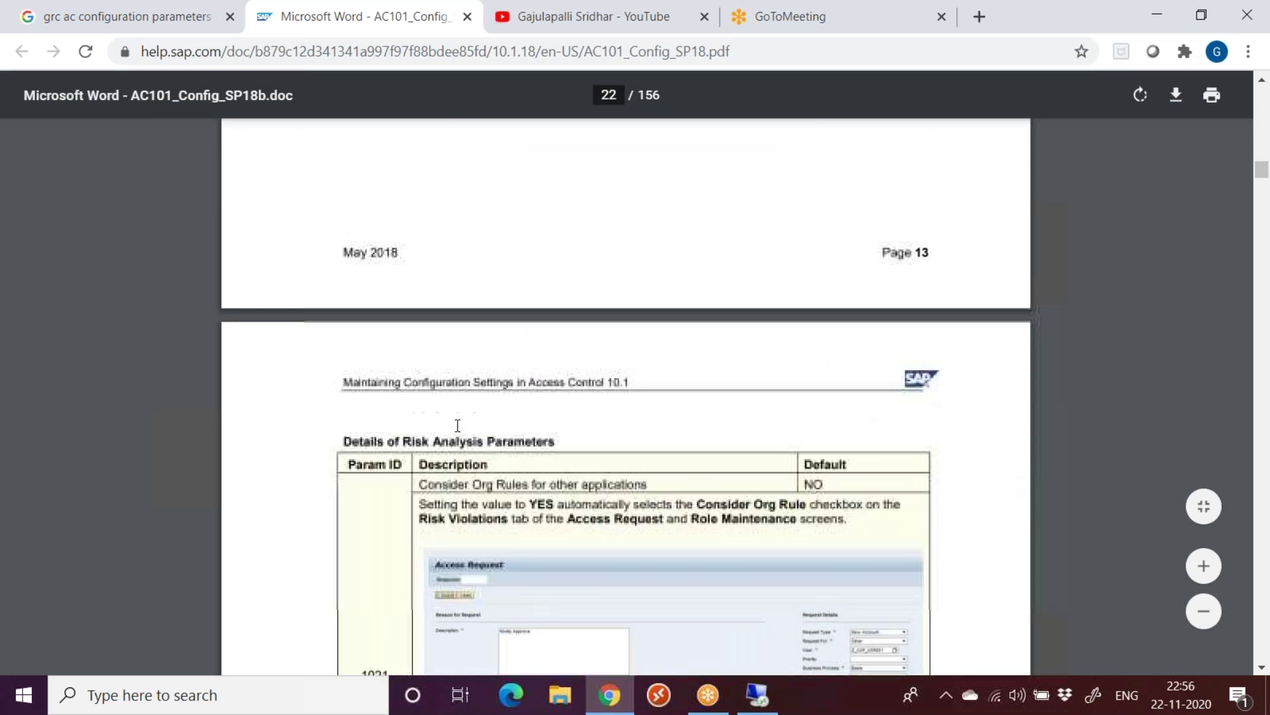
{"action": "scroll", "coordinate": [457, 424], "scroll_direction": "up", "scroll_amount": 15}
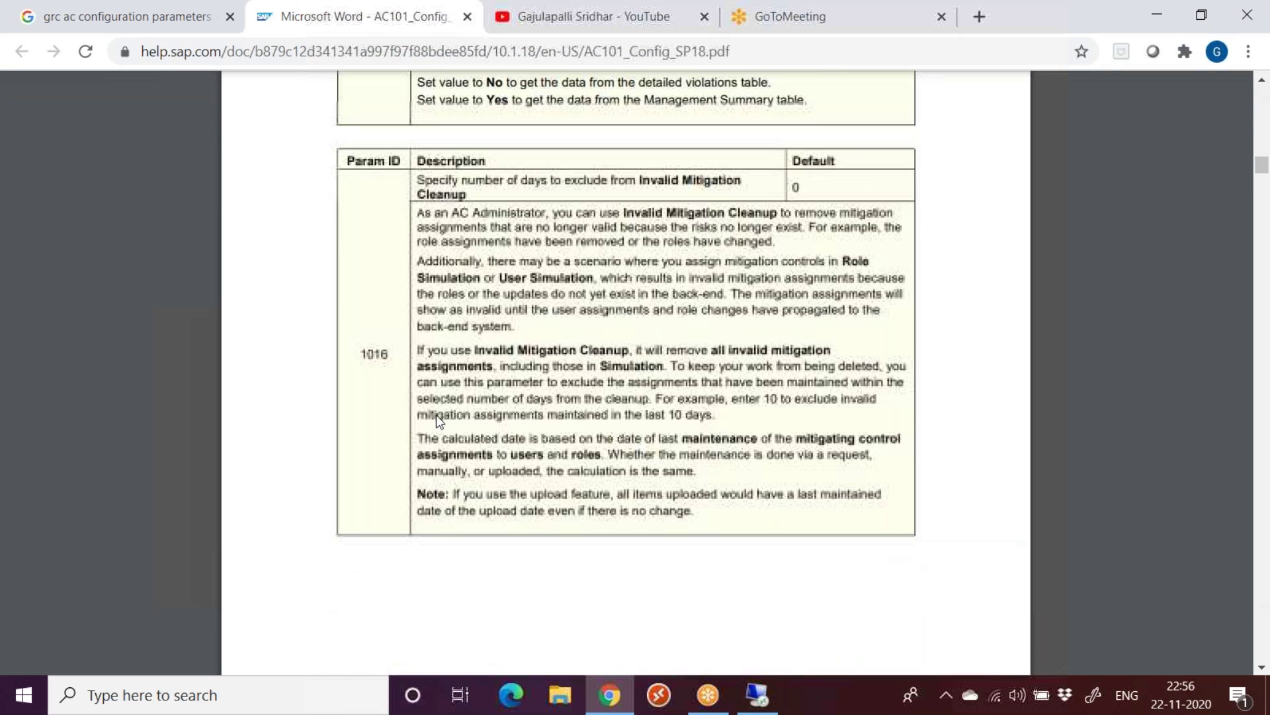
Switch to SAP GUI, page down to Emergency Access Management, and mark the Application type 4000 row
{"action": "left_click", "coordinate": [192, 15]}
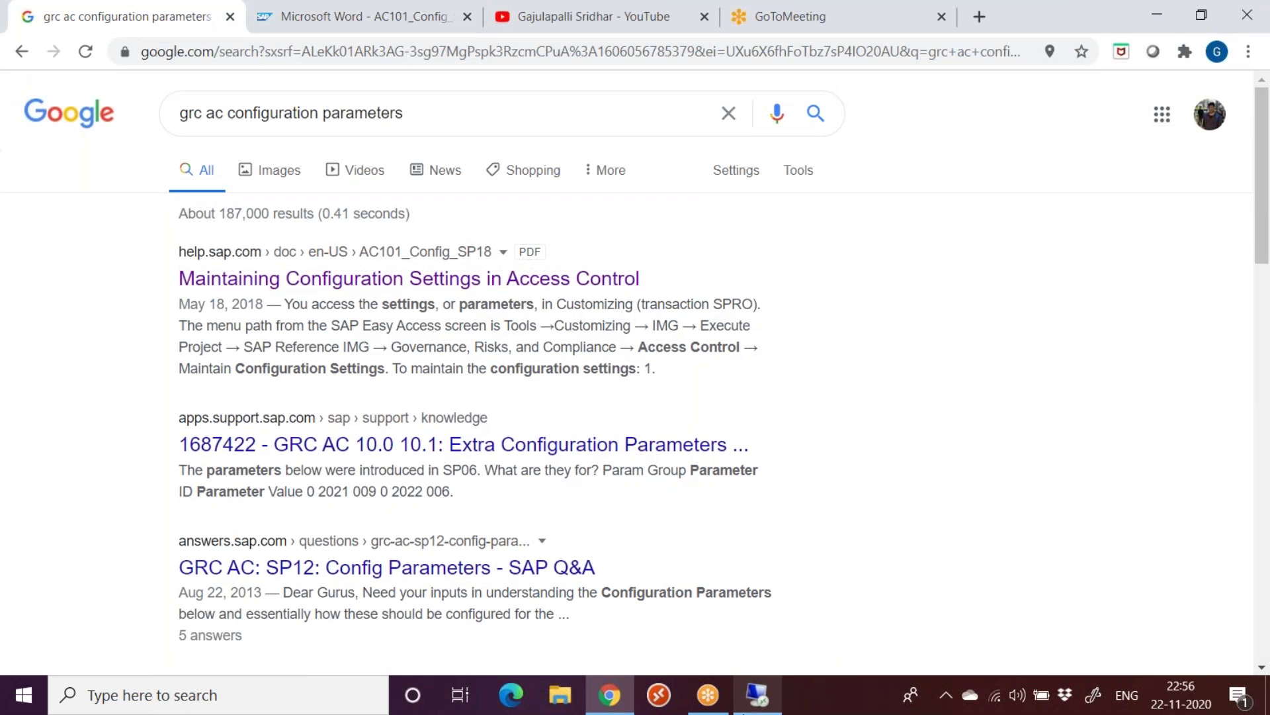
{"action": "left_click", "coordinate": [754, 701]}
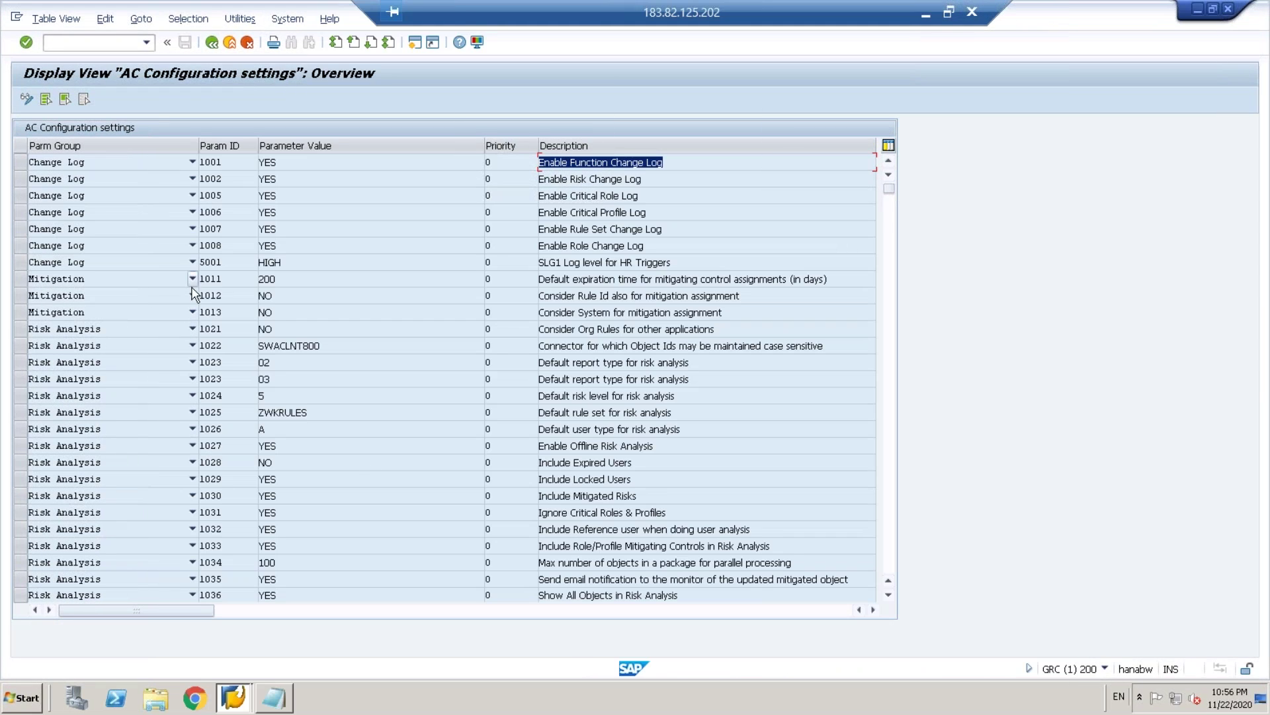
{"action": "left_click", "coordinate": [891, 237]}
{"action": "left_click", "coordinate": [892, 237]}
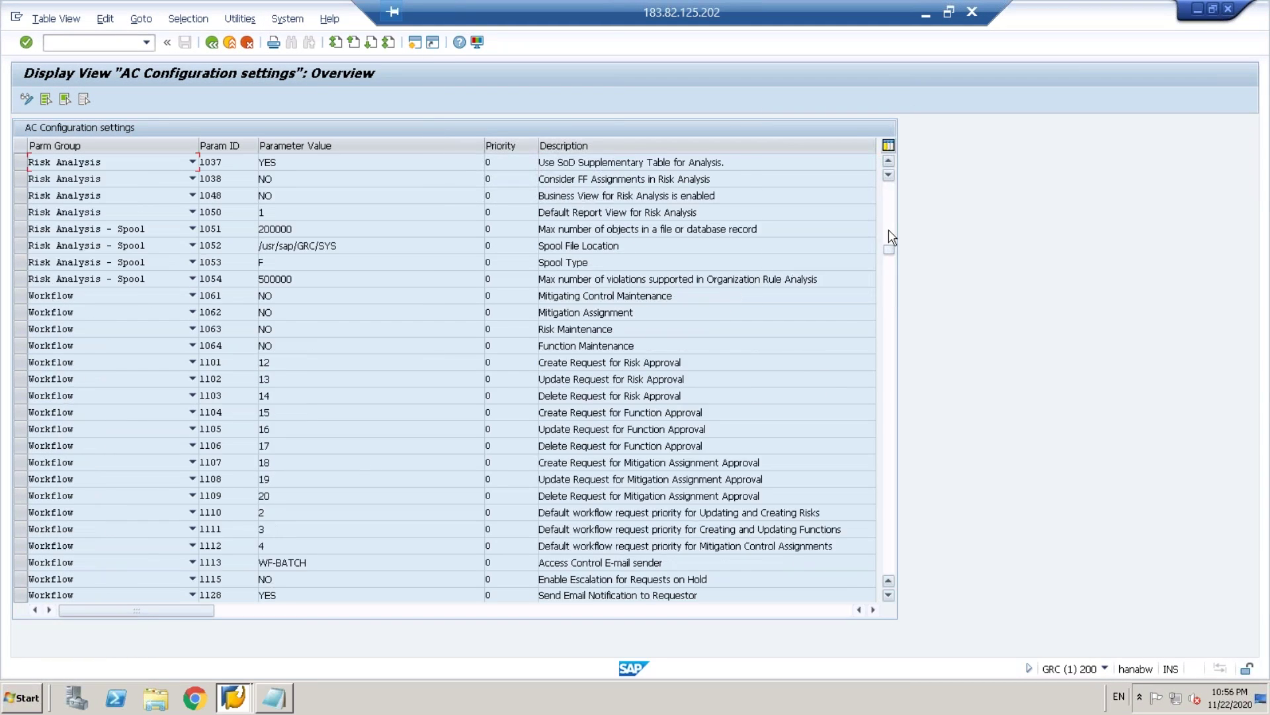
{"action": "left_click", "coordinate": [891, 313]}
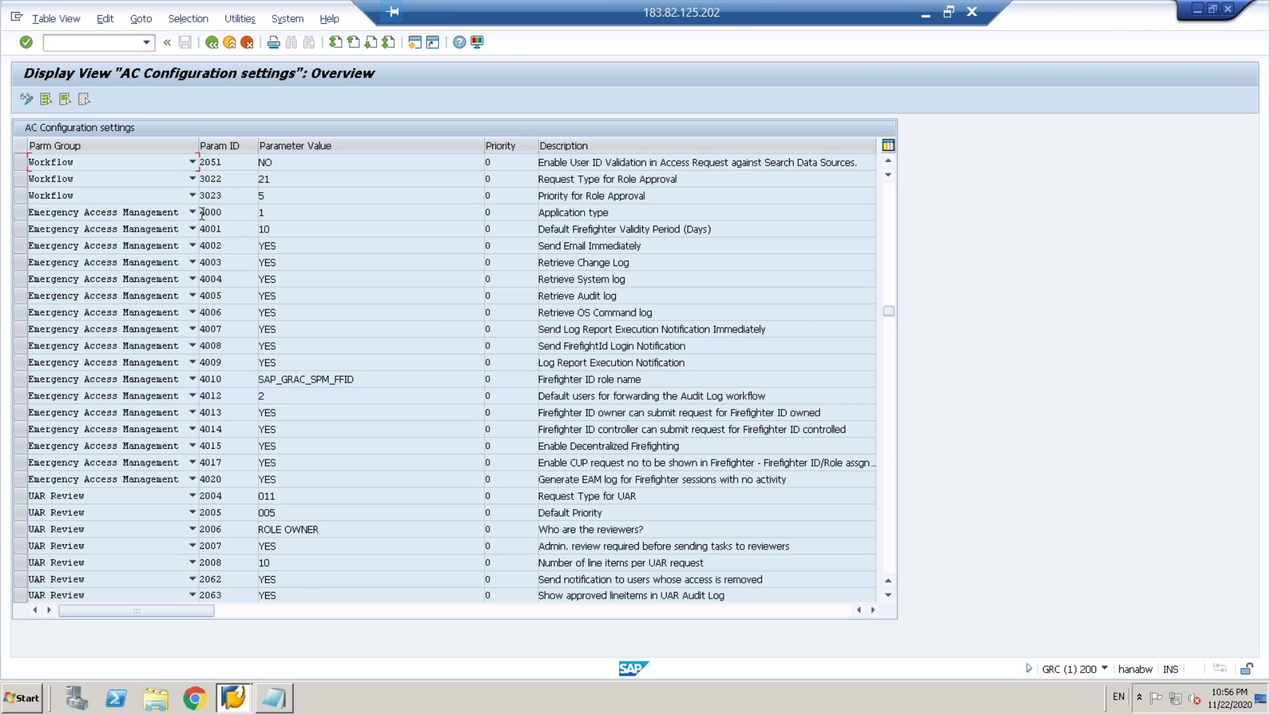
{"action": "left_click_drag", "start_coordinate": [202, 213], "coordinate": [232, 214]}
{"action": "left_click", "coordinate": [21, 212]}
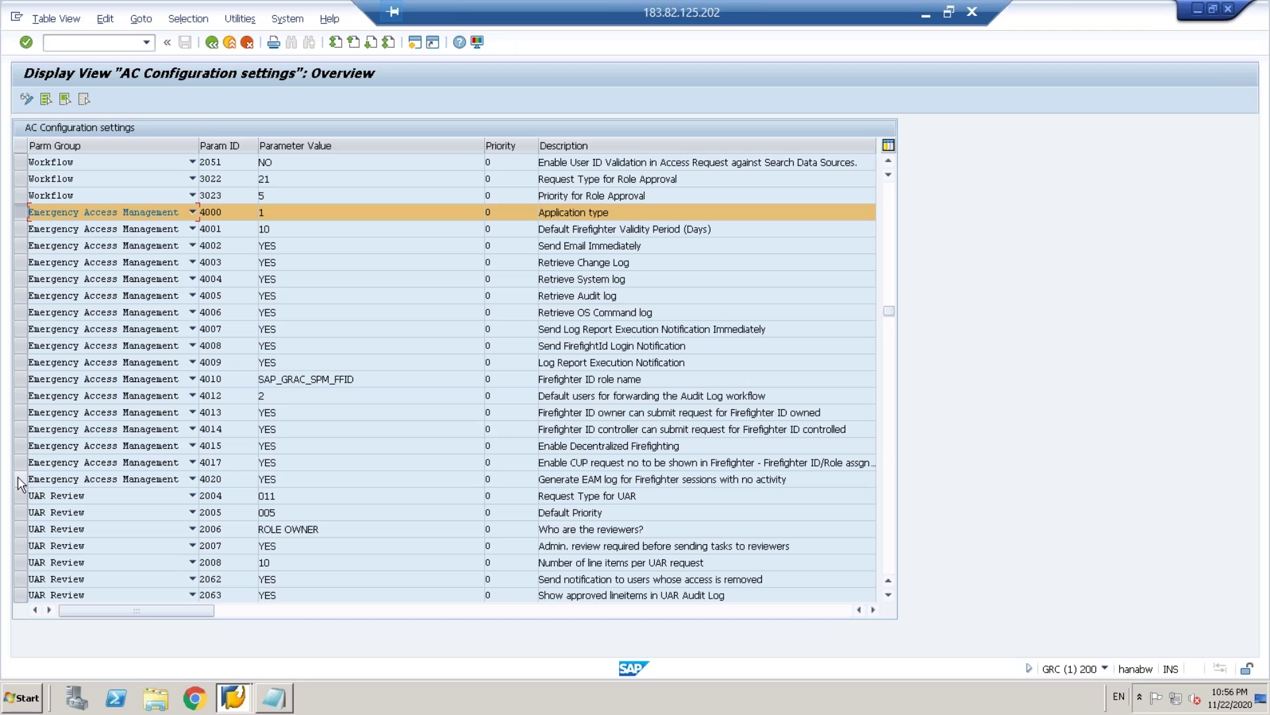
Add rows 4010, 4012, 4014 and 4020 to the marked selection
{"action": "left_click", "coordinate": [21, 429]}
{"action": "left_click_drag", "start_coordinate": [22, 398], "coordinate": [22, 381]}
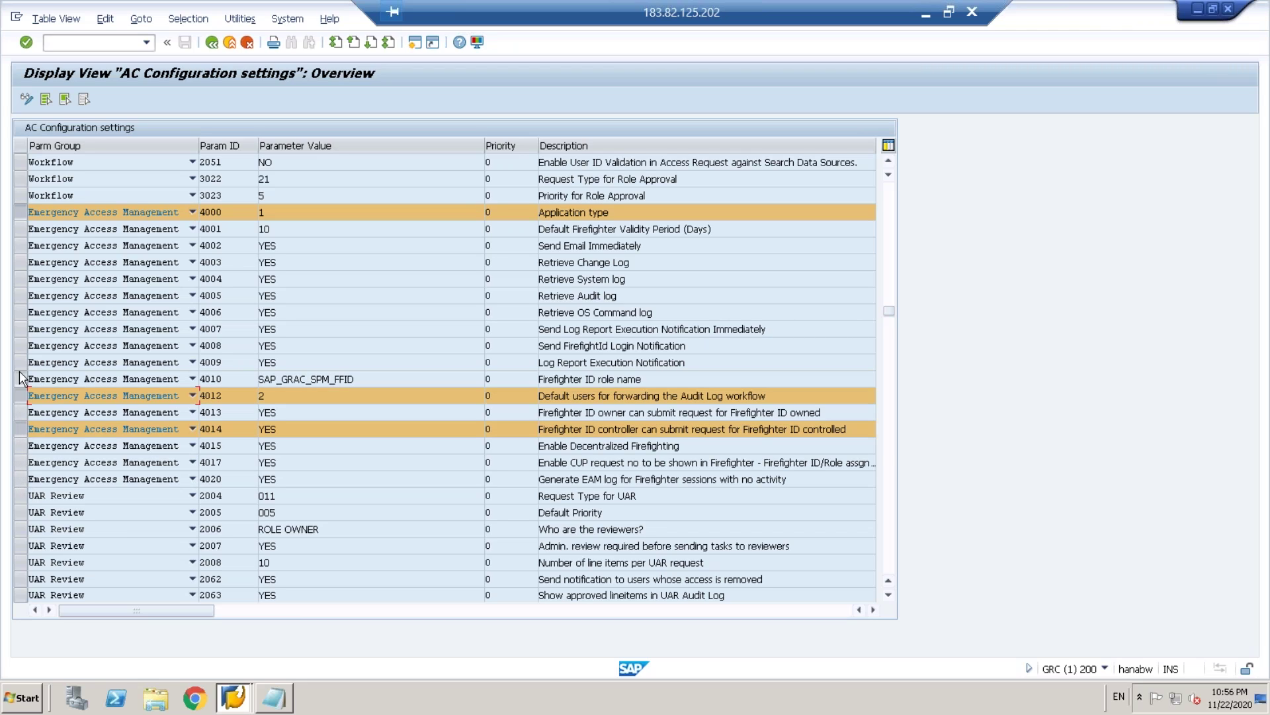
{"action": "left_click", "coordinate": [22, 481]}
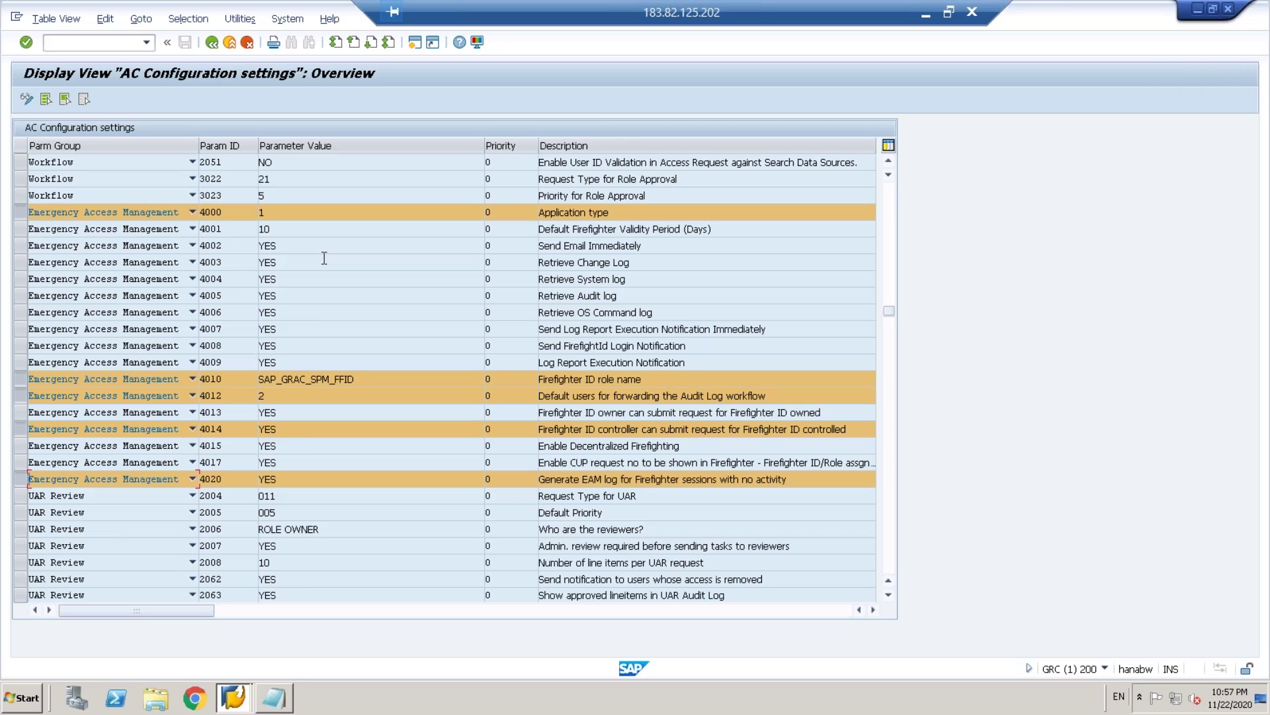
Add rows 4001 through 4009, plus 4013, 4015 and 4017, to the selection
{"action": "left_click", "coordinate": [19, 233]}
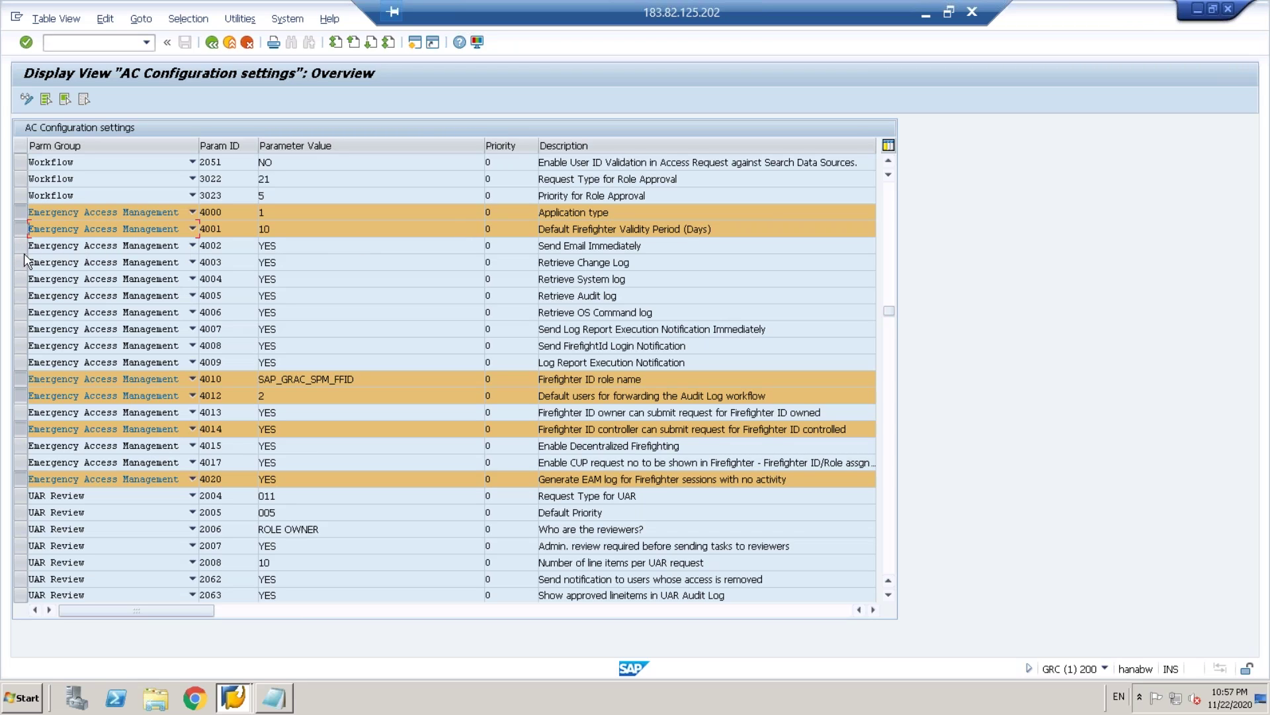
{"action": "left_click", "coordinate": [21, 246]}
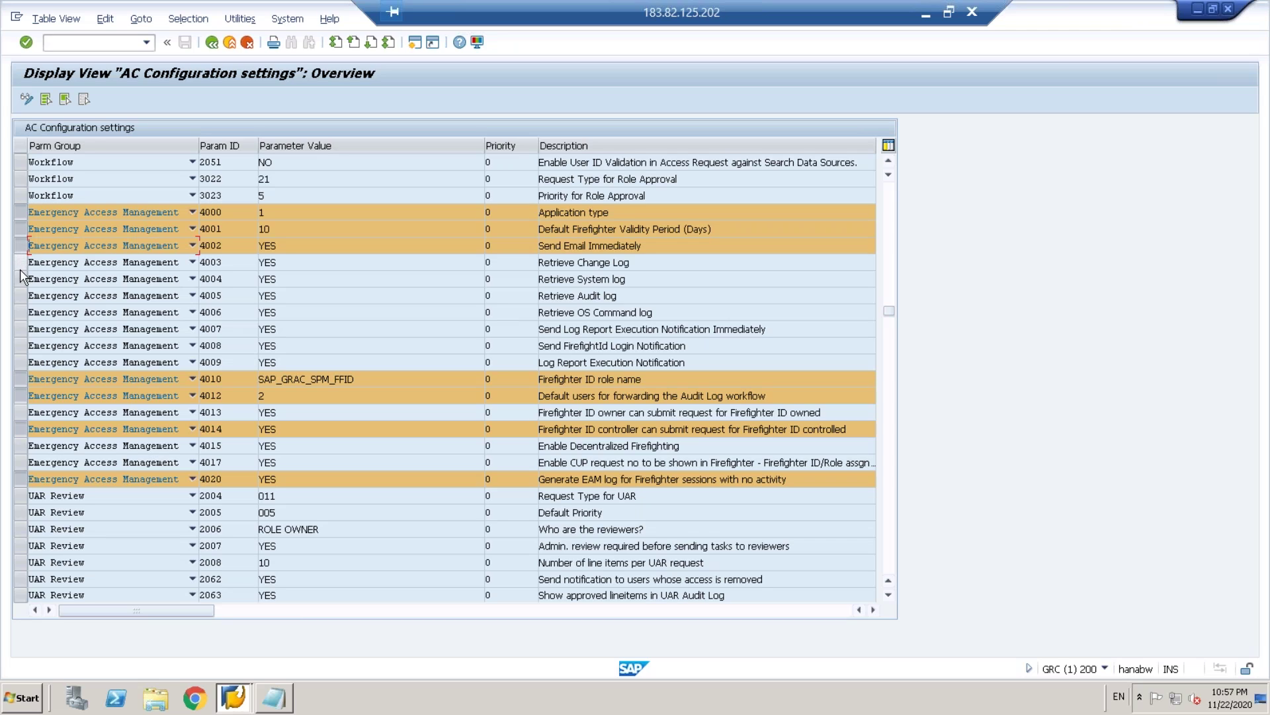
{"action": "left_click", "coordinate": [21, 267]}
{"action": "left_click", "coordinate": [20, 279]}
{"action": "left_click", "coordinate": [21, 296]}
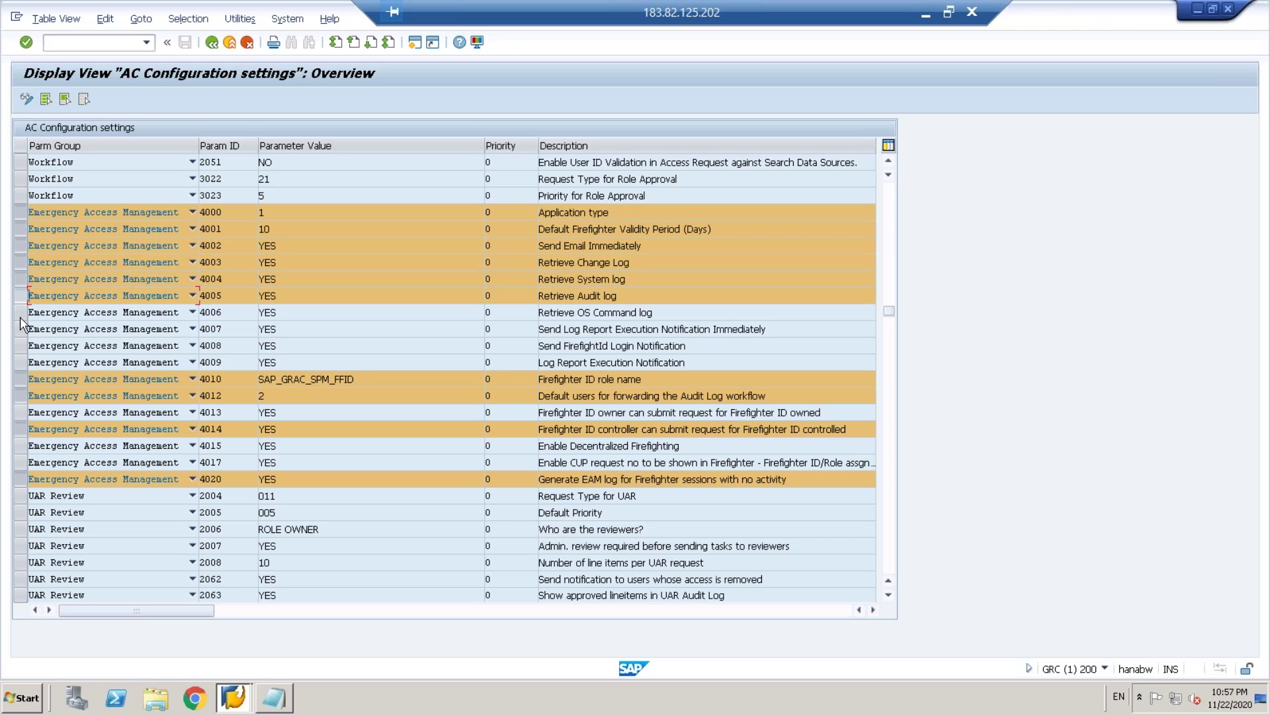
{"action": "left_click", "coordinate": [20, 314]}
{"action": "left_click", "coordinate": [19, 330]}
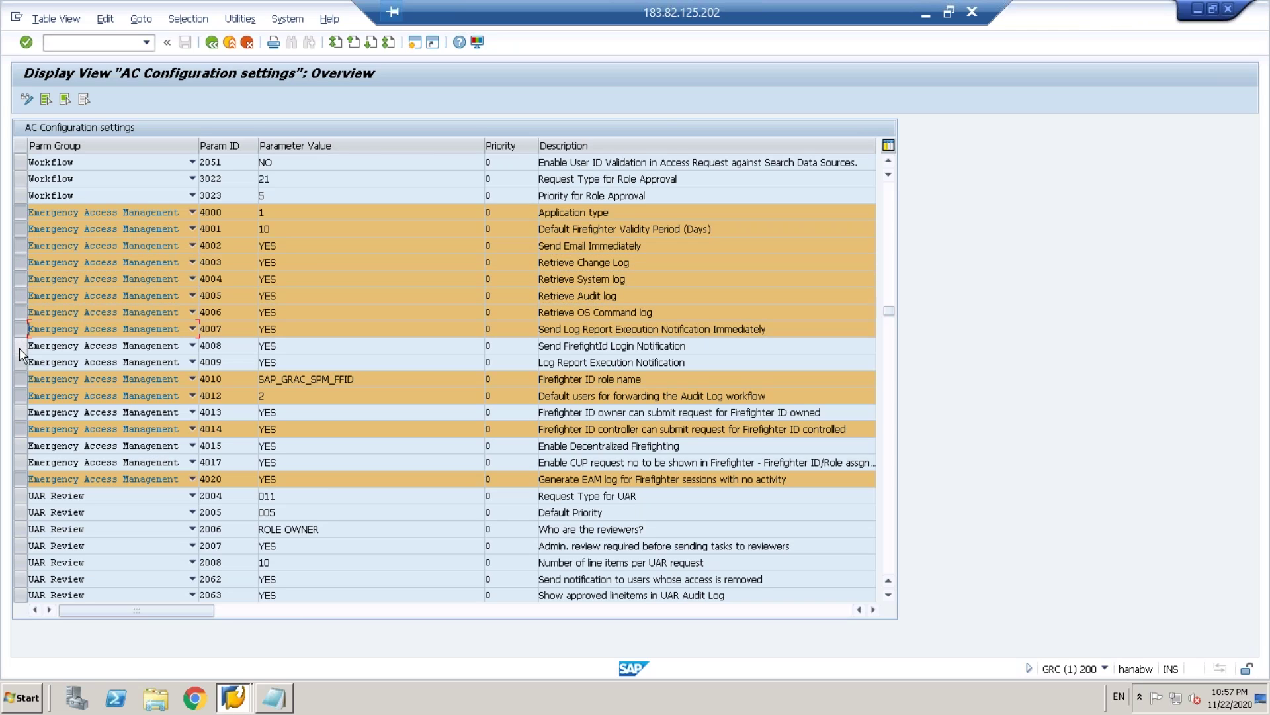
{"action": "left_click", "coordinate": [20, 347]}
{"action": "left_click", "coordinate": [22, 362]}
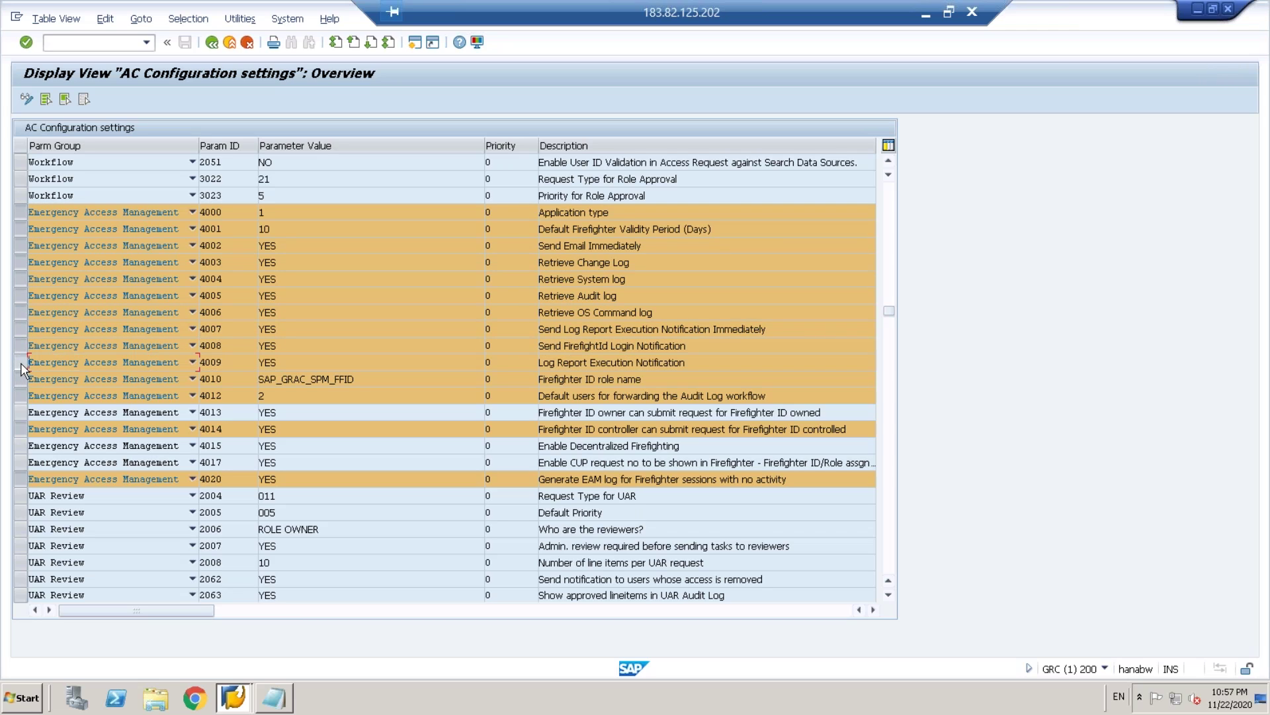
{"action": "left_click", "coordinate": [18, 411]}
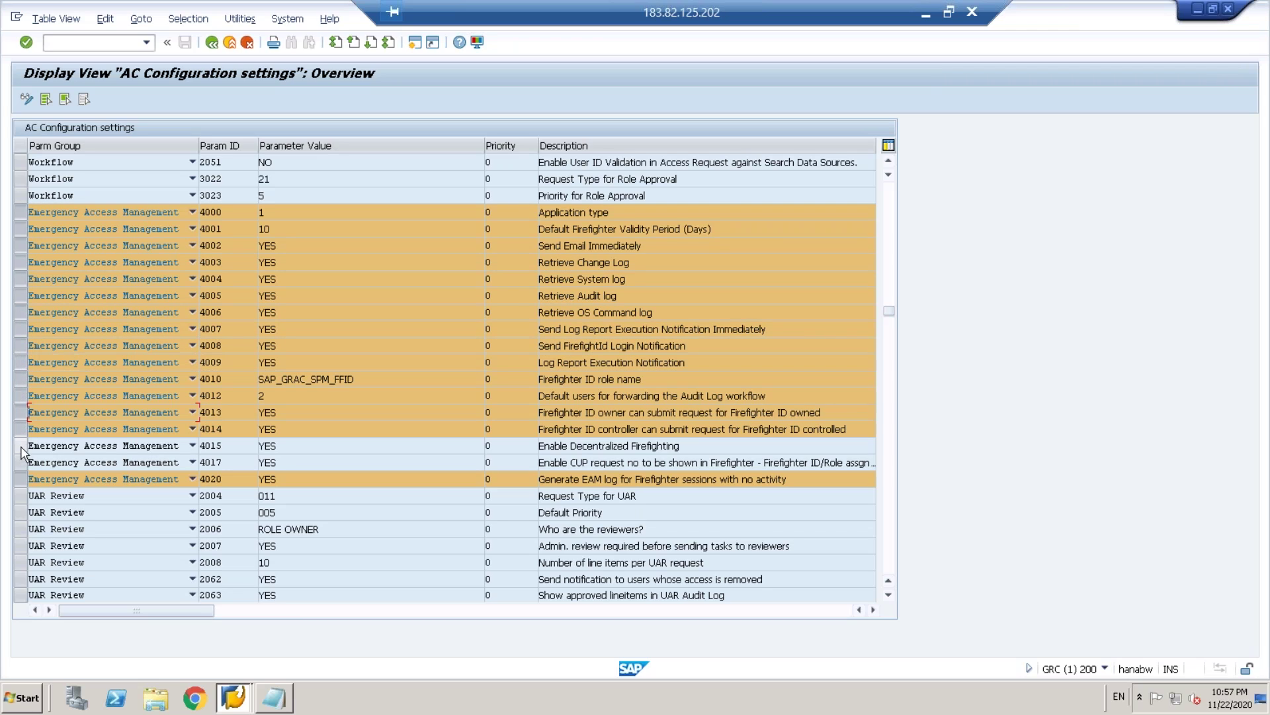
{"action": "left_click", "coordinate": [20, 446]}
{"action": "left_click", "coordinate": [20, 463]}
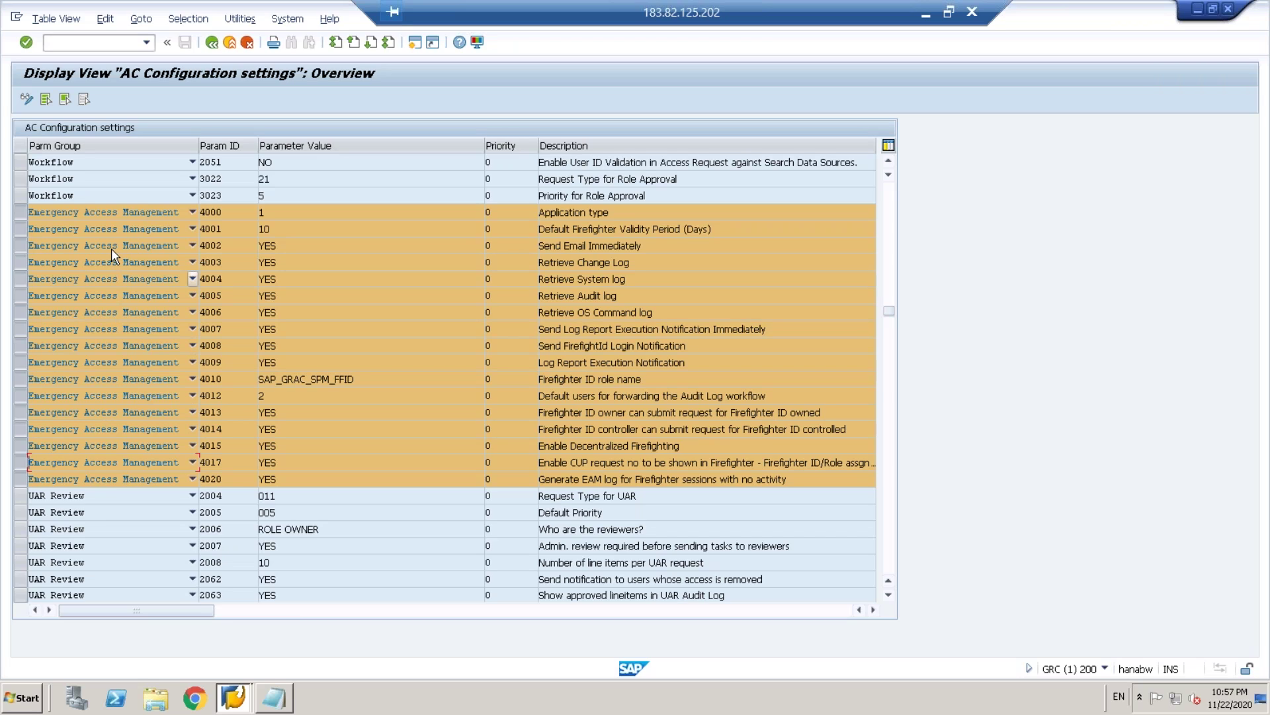
Go back to the IMG and rerun Maintain Configuration Settings in change mode
{"action": "left_click", "coordinate": [212, 42]}
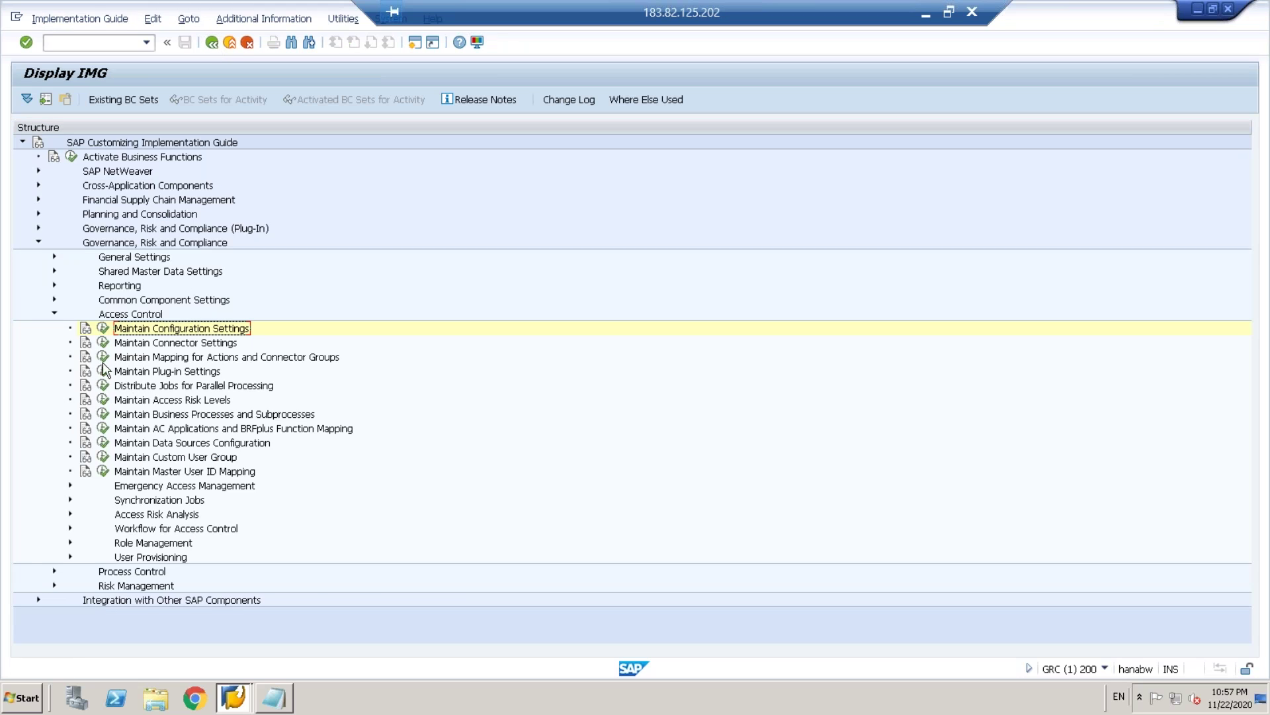
{"action": "left_click", "coordinate": [104, 328]}
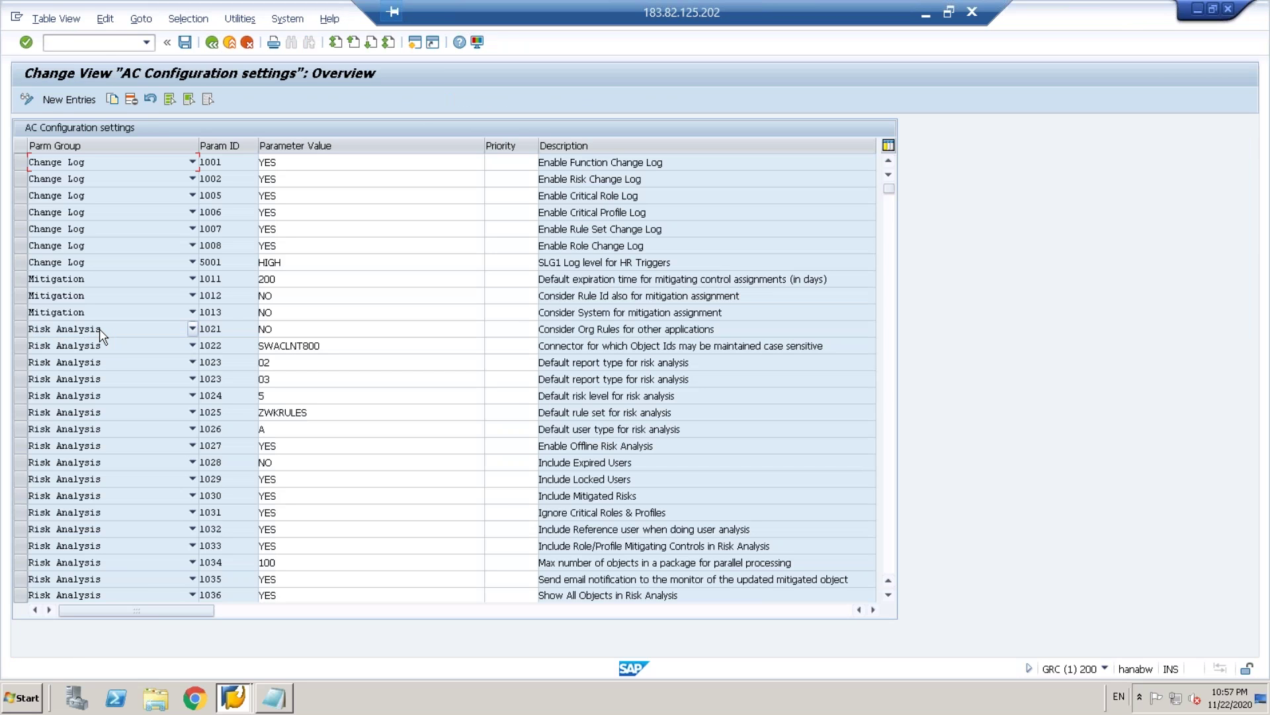